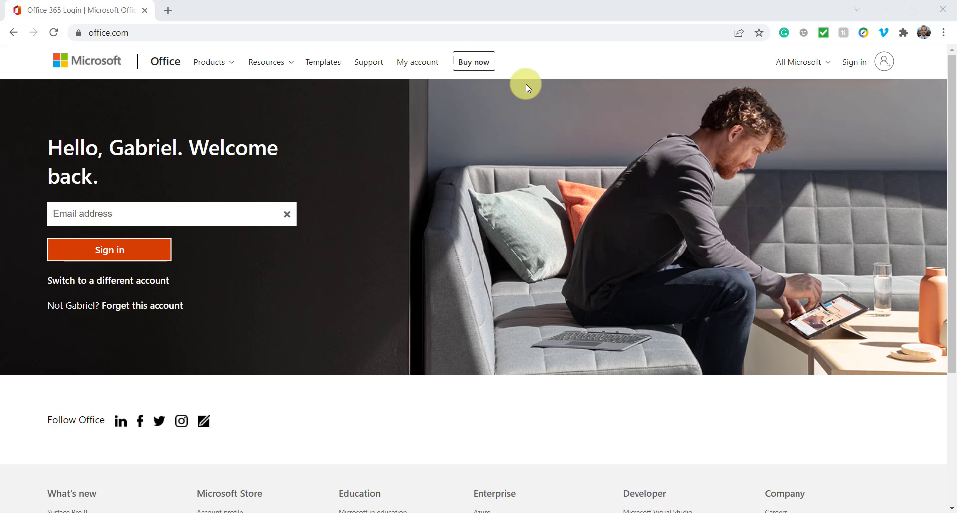
- Sign in to the Microsoft account with the account e-mail and password, choosing to stay signed in and not show that question again
left_click(451, 37)
left_click(124, 248)
left_click(179, 221)
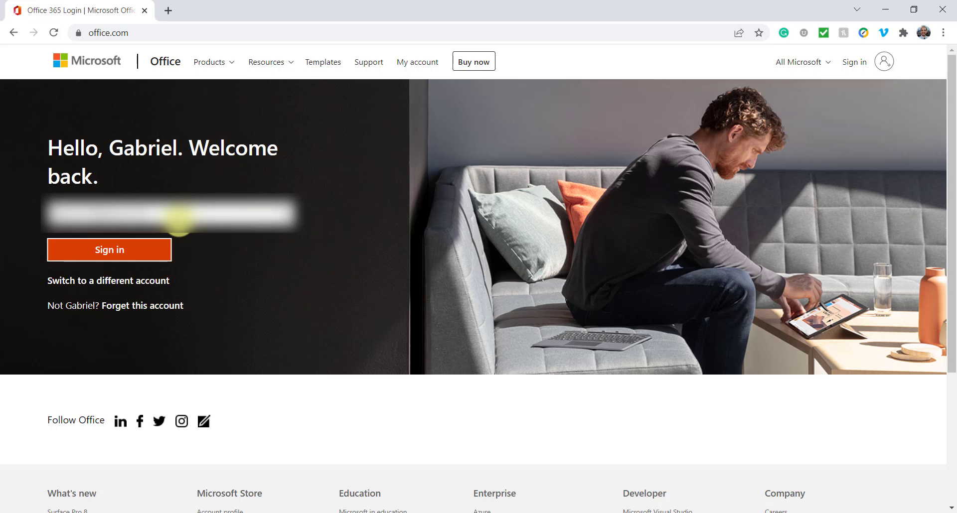
left_click(116, 251)
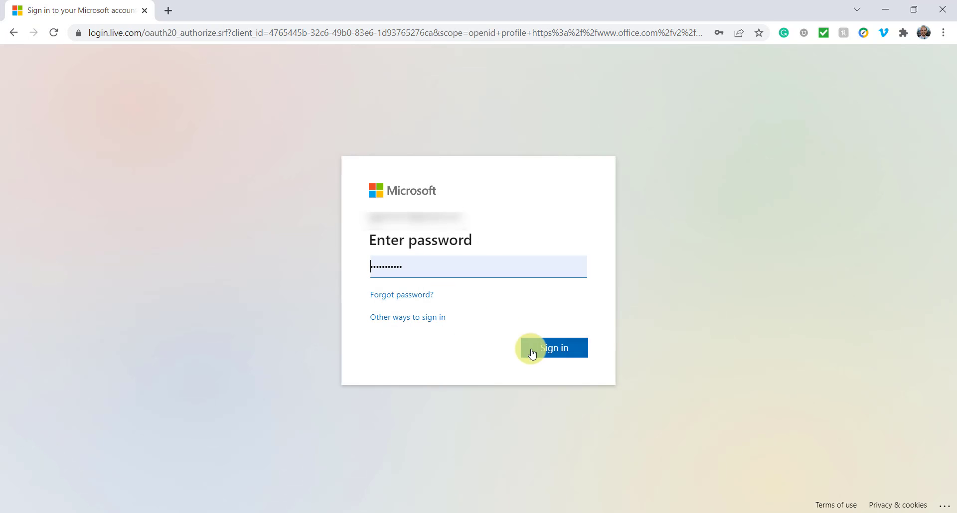
left_click(551, 349)
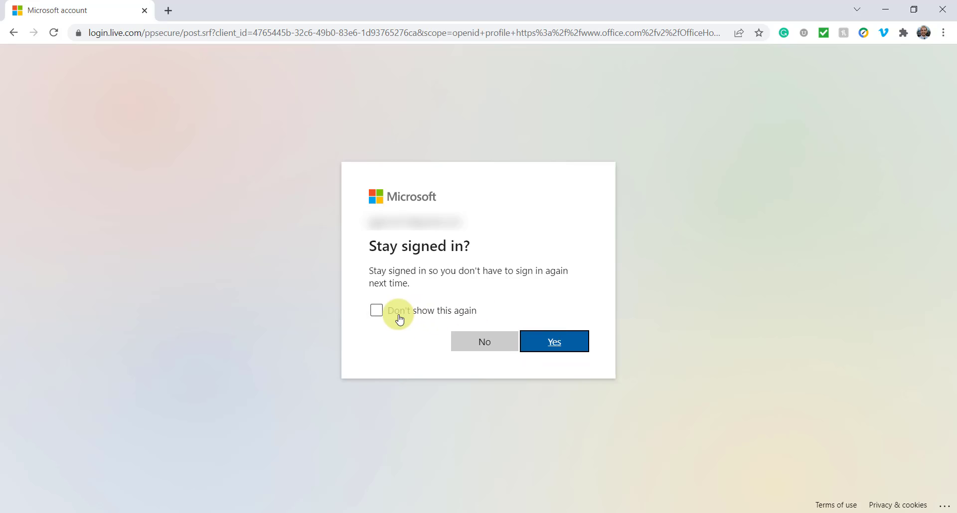
left_click(376, 314)
left_click(554, 342)
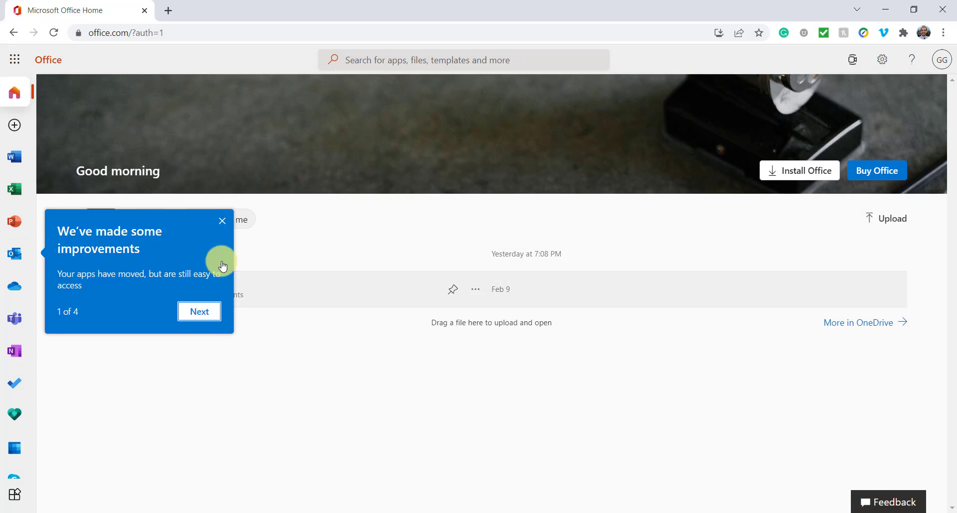
- Dismiss the improvements tour and create a new blank Excel workbook
left_click(223, 222)
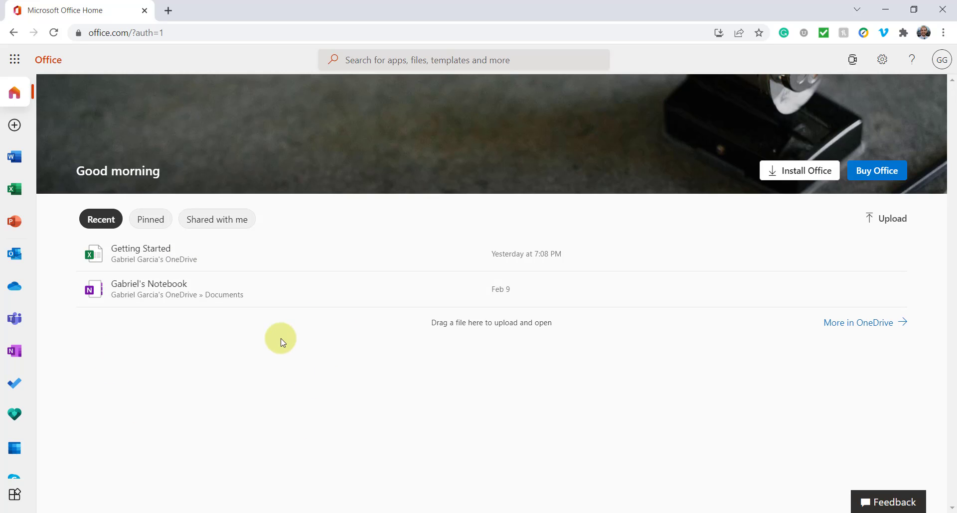
left_click(19, 191)
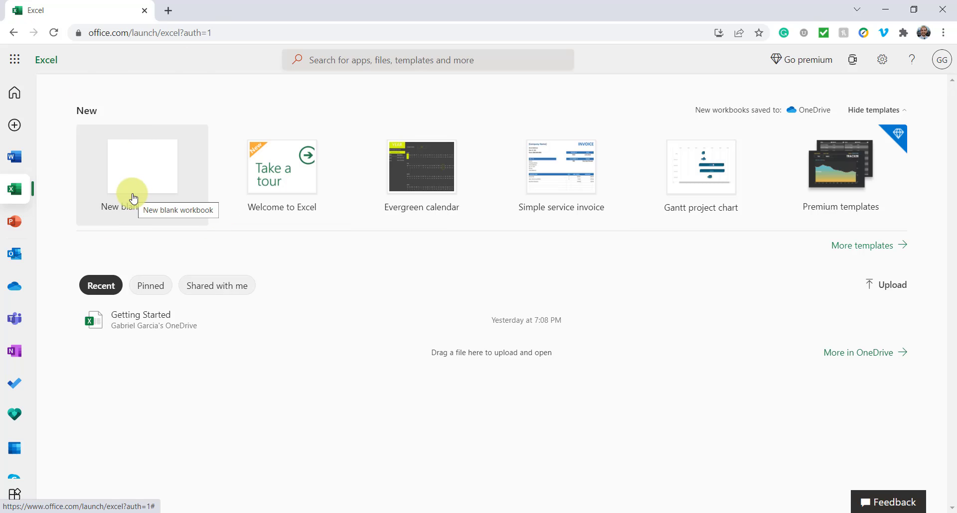
left_click(154, 169)
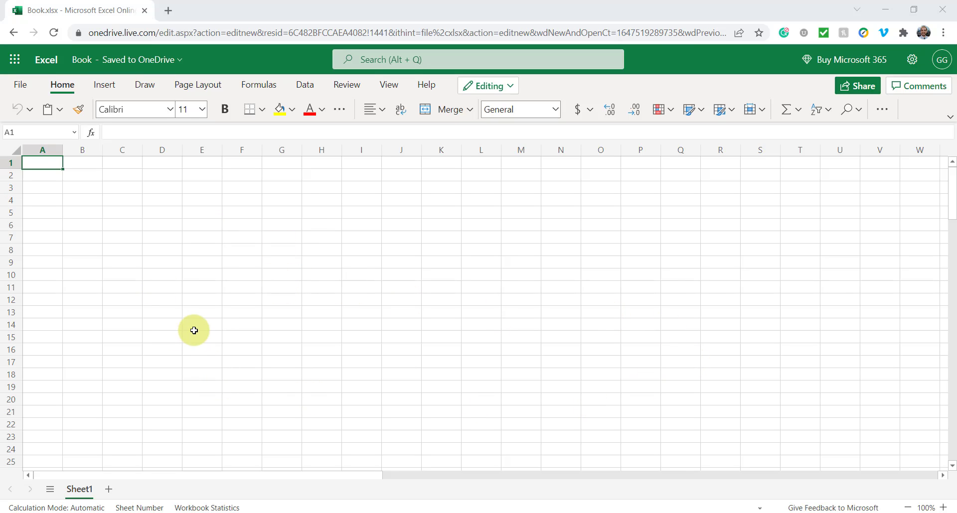
- Examine the worksheet grid by selecting columns A to G, rows 1 to 18, and the single cells H8 and C4
left_click(59, 174)
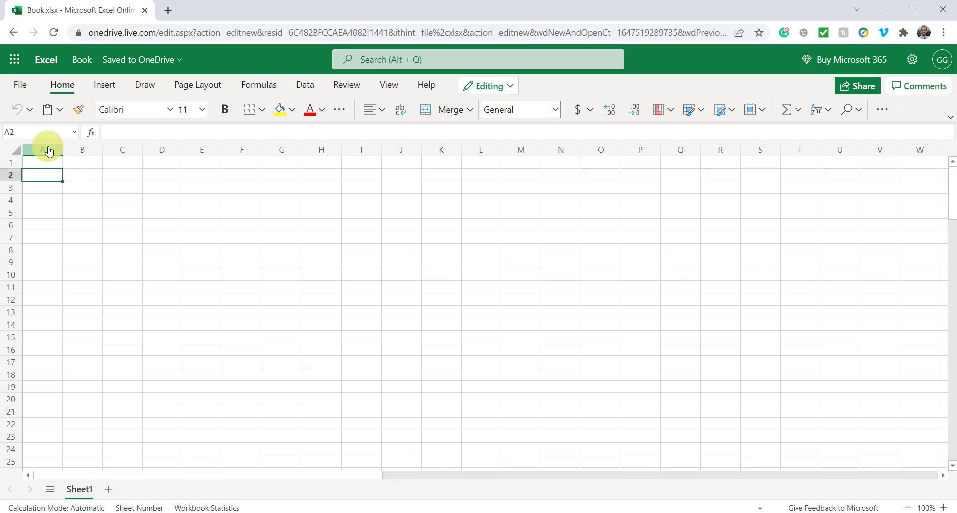
left_click_drag(49, 152, 297, 154)
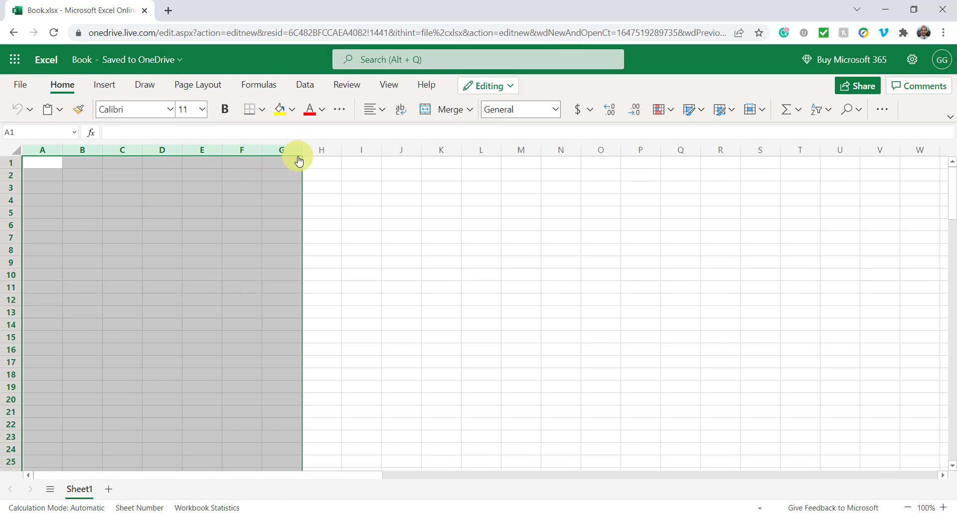
left_click_drag(7, 166, 20, 376)
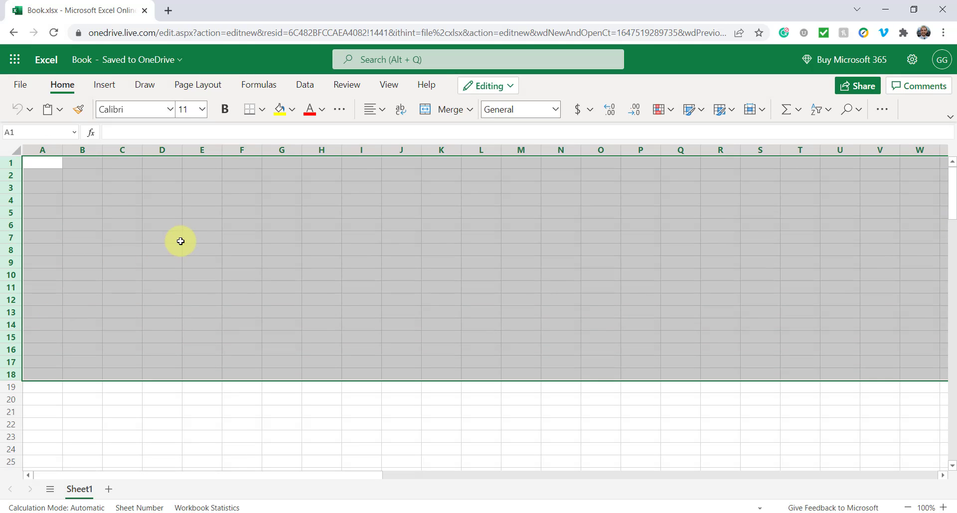
left_click(306, 248)
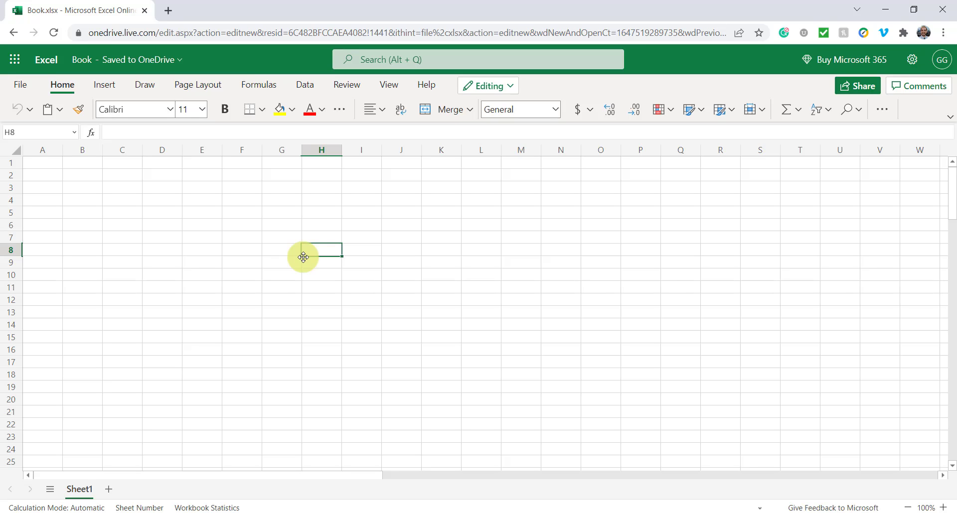
left_click(124, 198)
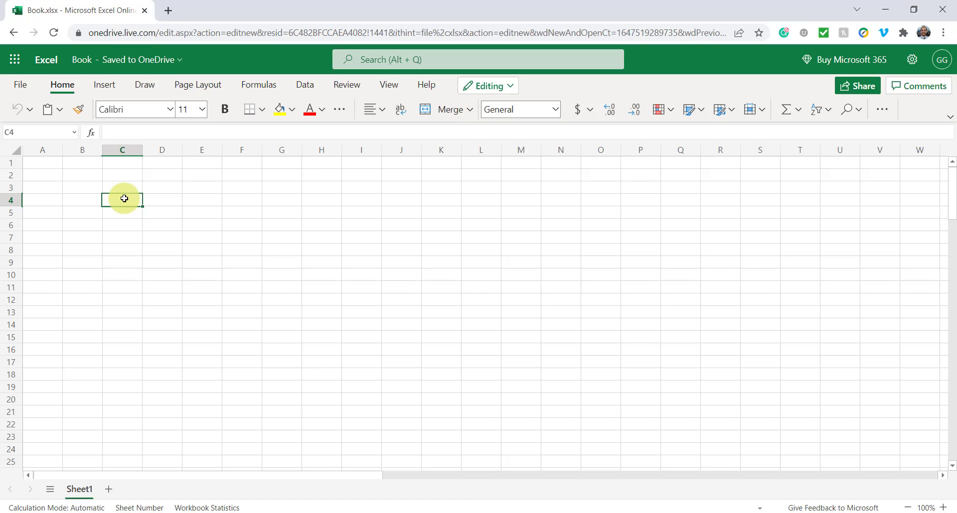
- Enter the column headers "product 1", "product 2" and "product 3" in cells C2 to E2
left_click(85, 177)
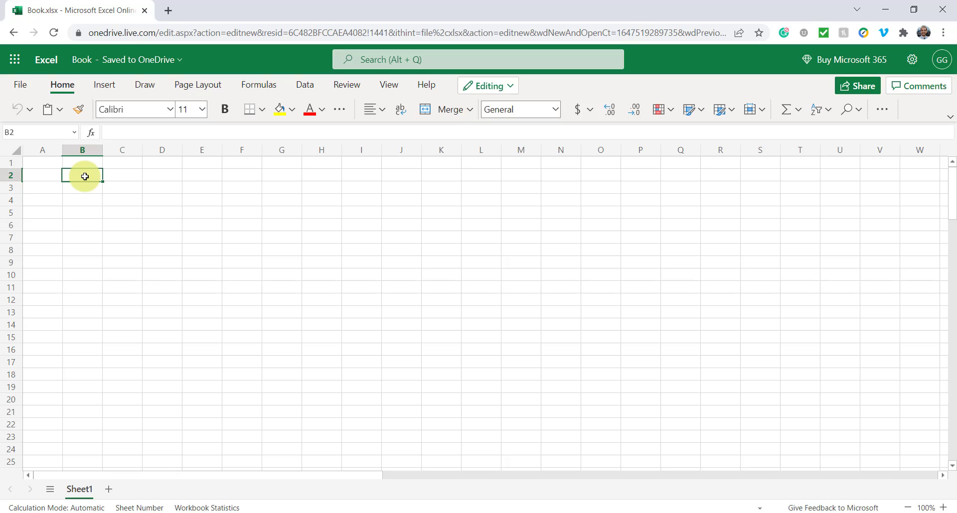
key("Right")
type("p")
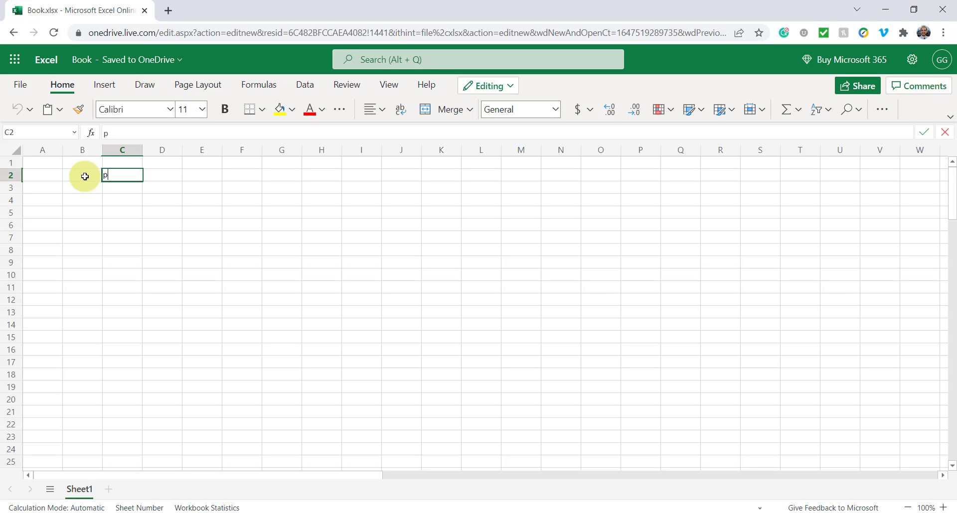
type("roduct 1")
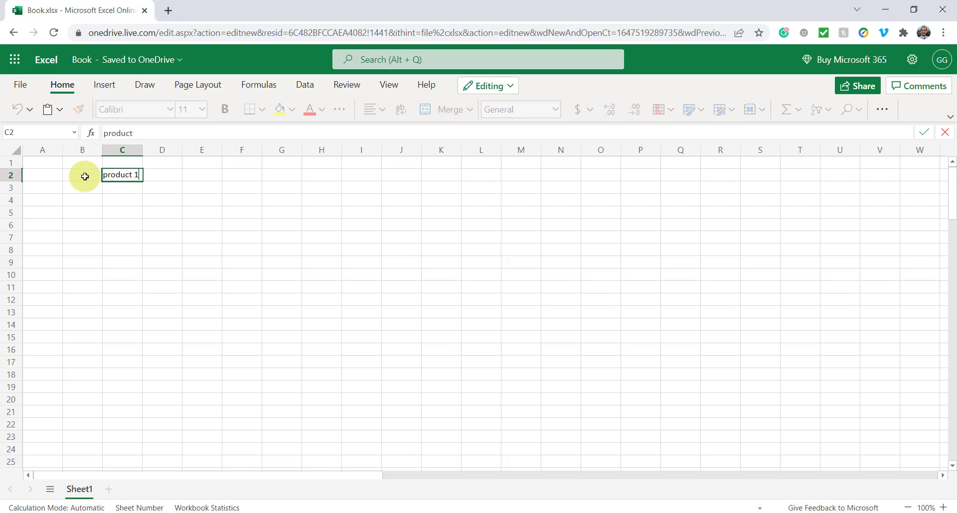
key("Tab")
type("pr")
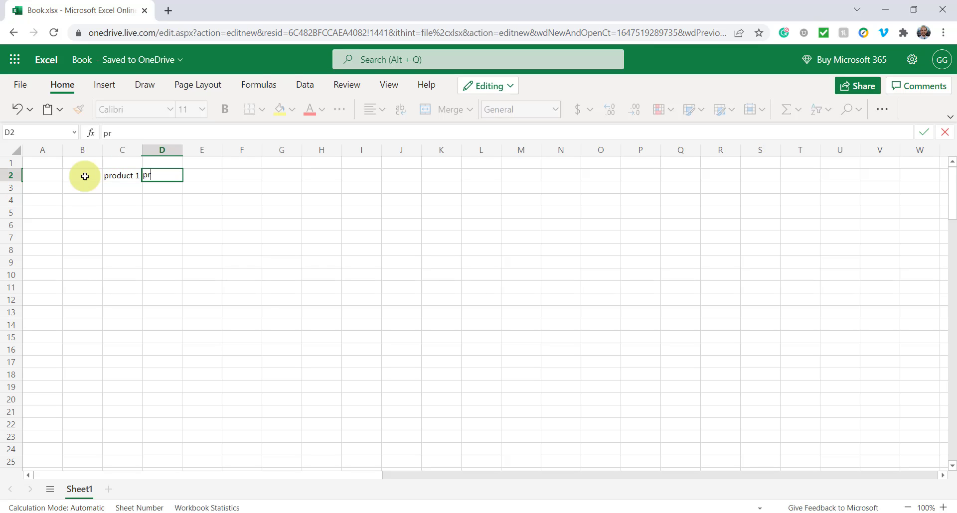
type("oduct 2")
key("Tab")
type("product 3")
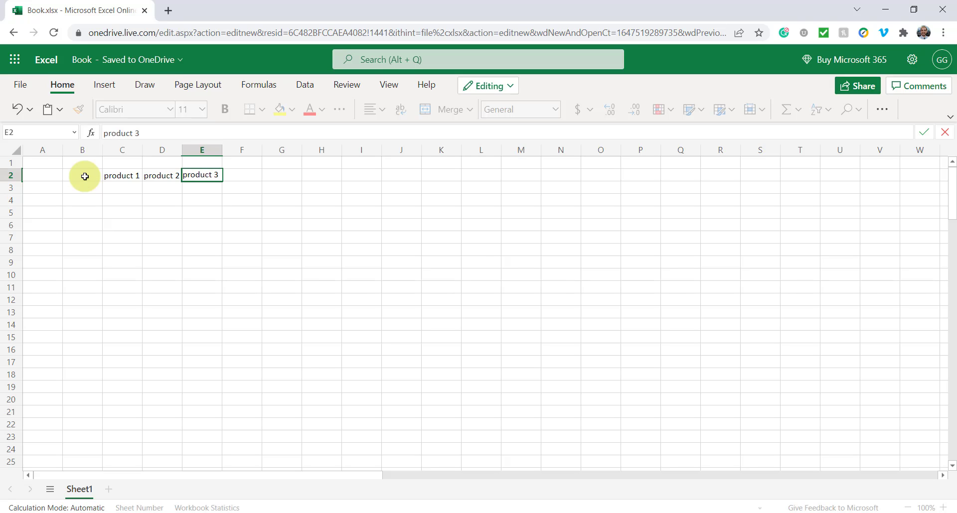
key("Return")
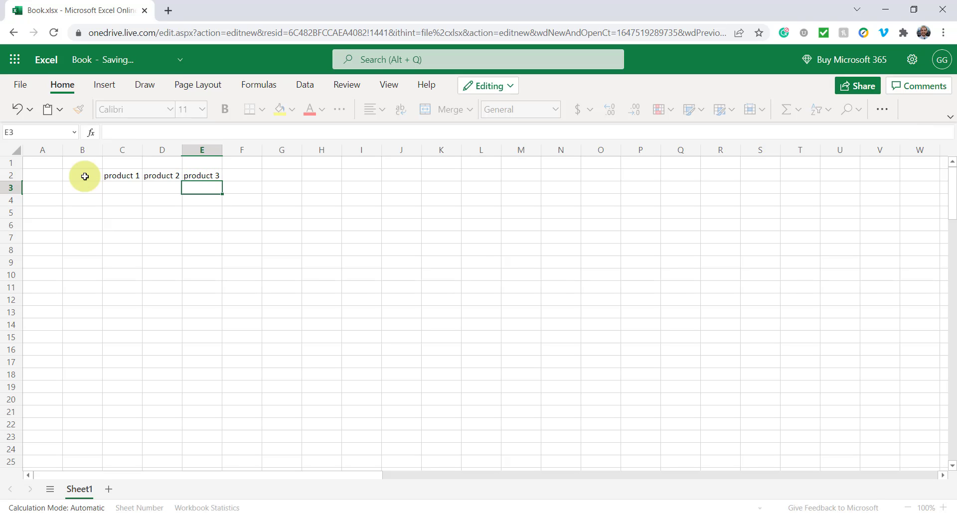
- Enter the four people's first names as row labels in cells B3 to B6
key("Left")
key("Left")
key("Left")
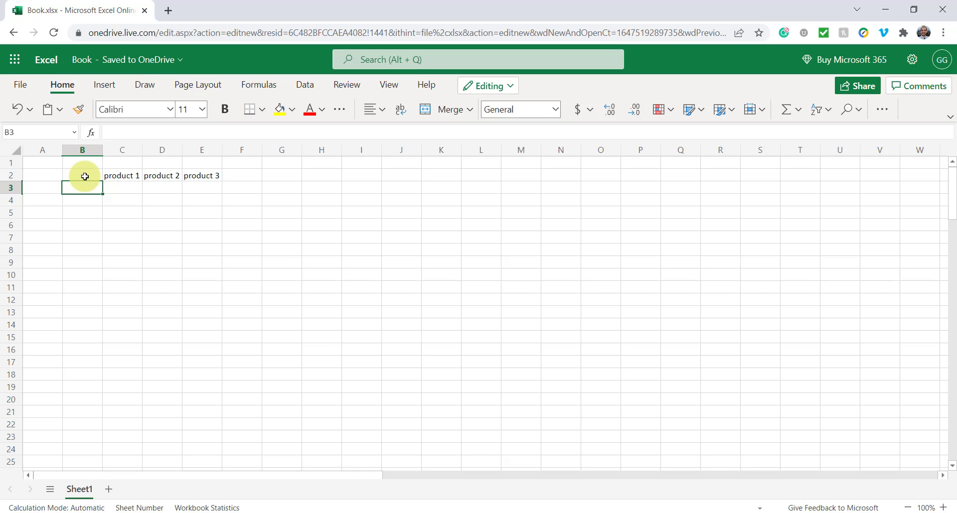
type("jen")
key("Return")
type("j")
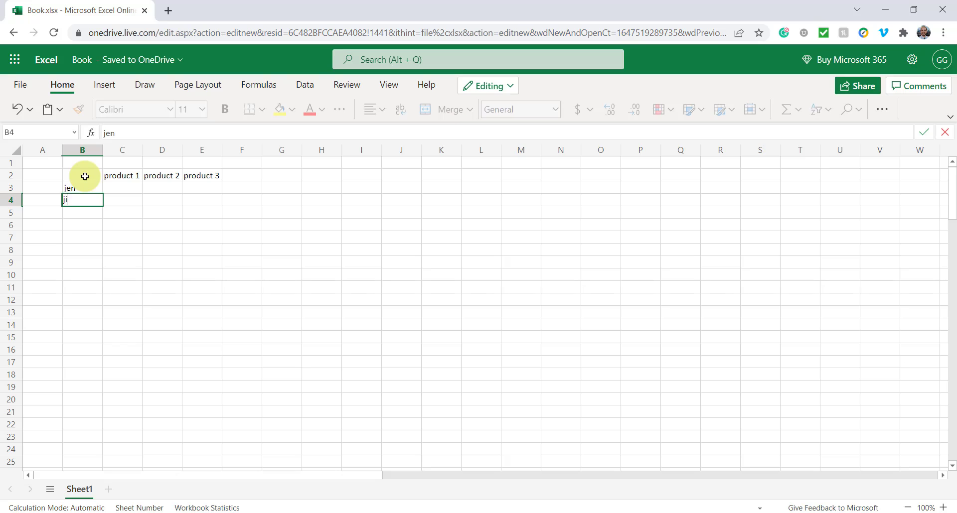
type("ill")
key("Return")
type("ben")
key("Return")
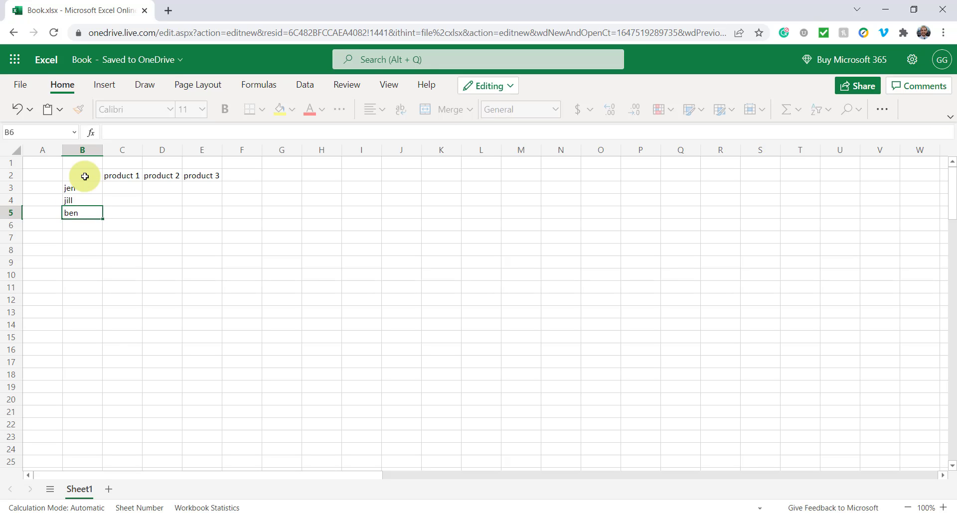
type("adam")
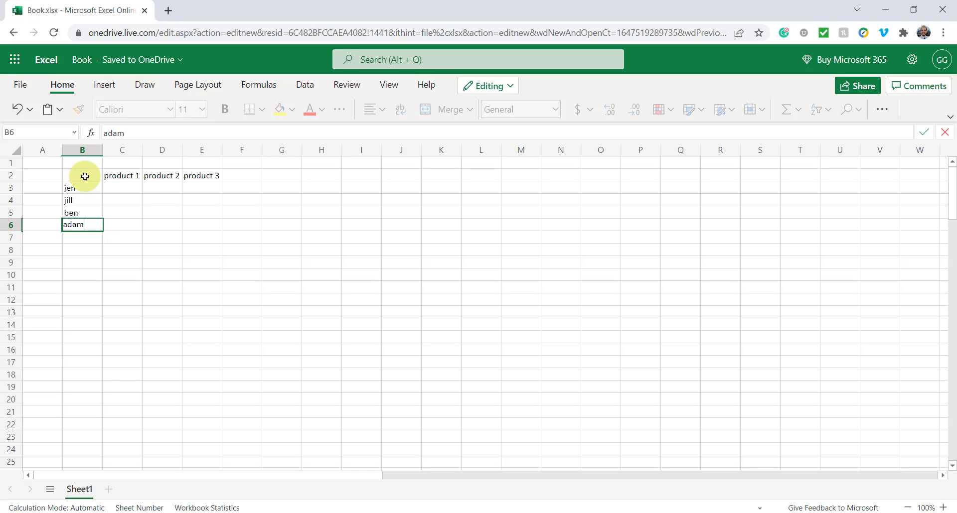
key("Return")
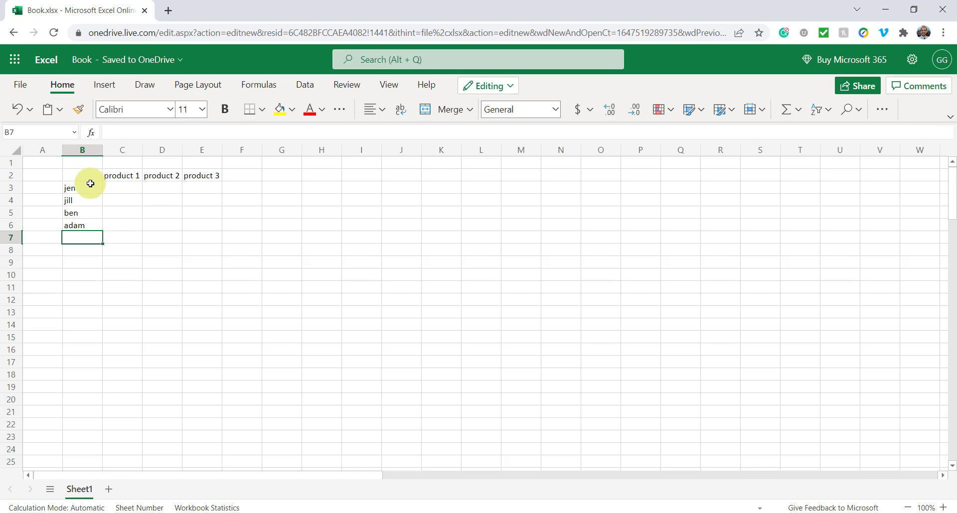
- Review the table layout by highlighting the product headers in row 2 and the names in column B
left_click(116, 176)
left_click_drag(117, 176, 210, 177)
left_click_drag(77, 189, 70, 236)
left_click(71, 234)
- Fill in the first person's product quantities with 1, 5 and 0 in cells C3 to E3
left_click(130, 190)
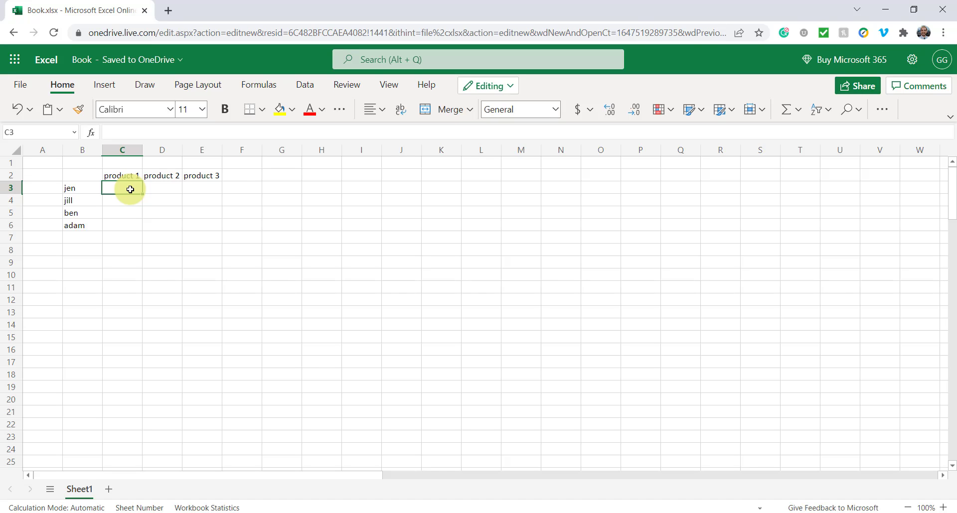
type("1")
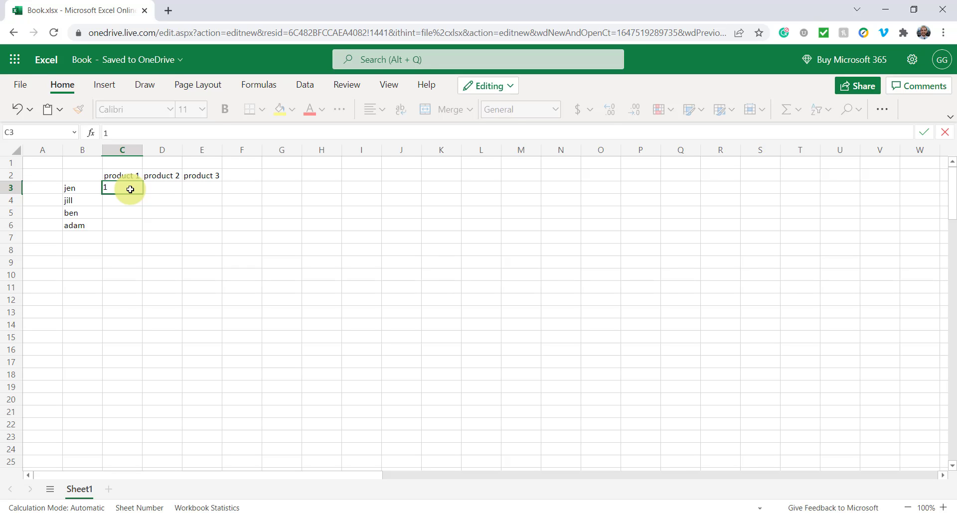
key("Tab")
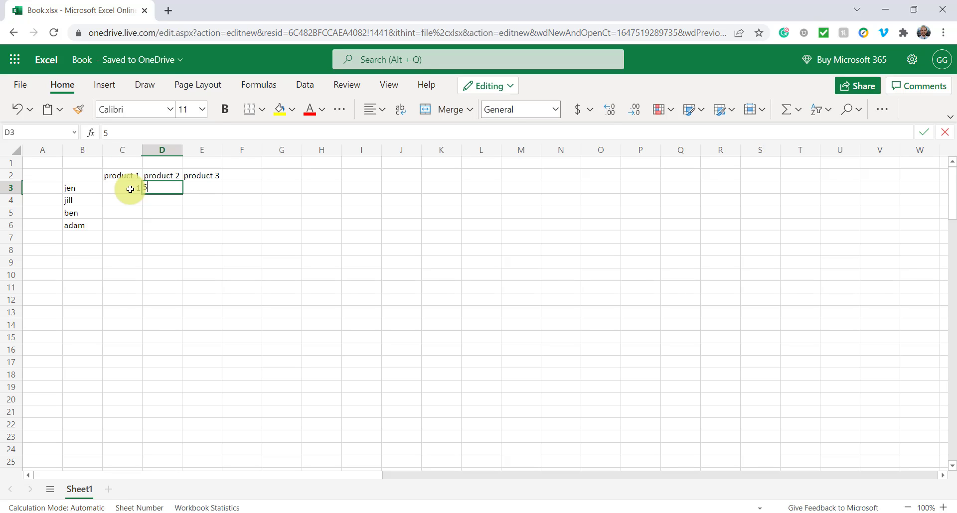
type("5")
key("Tab")
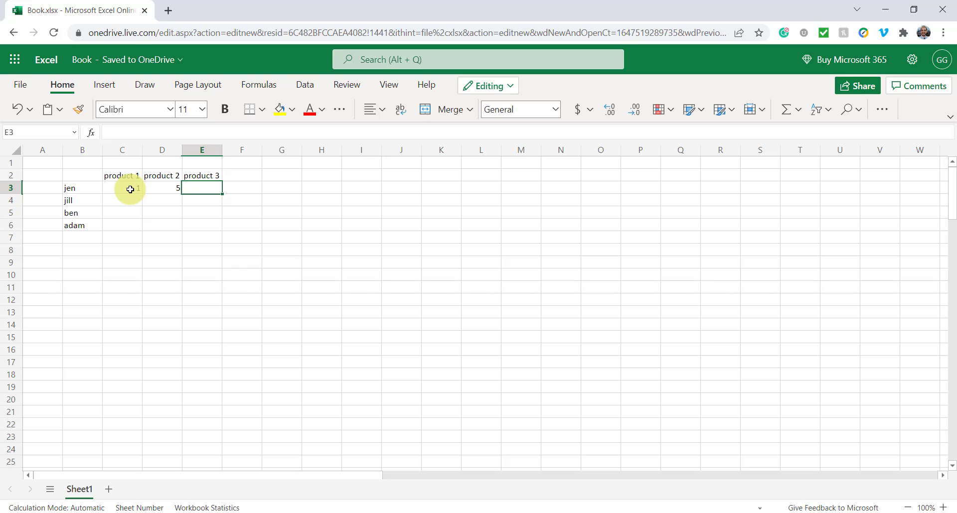
type("0")
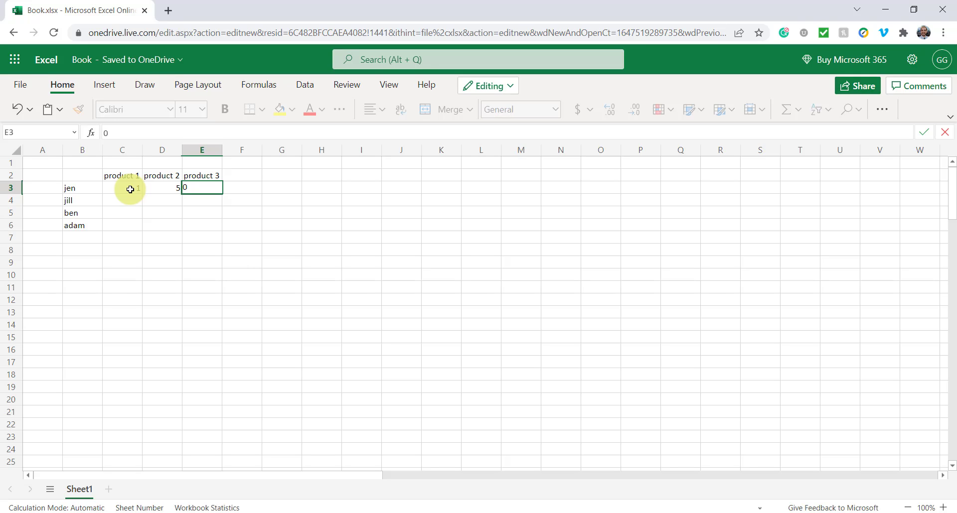
key("Return")
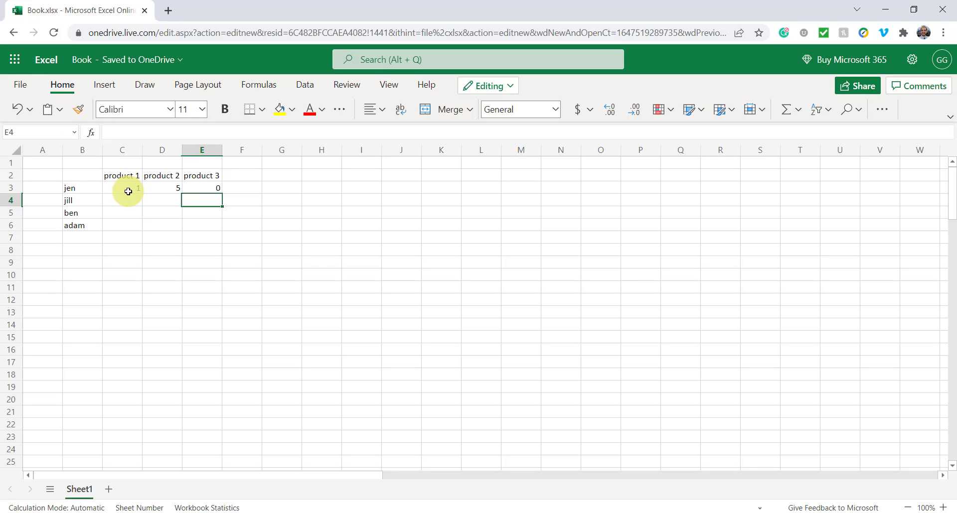
- Review how the first person's quantities in row 3 line up with the product headers above
left_click_drag(128, 191, 201, 187)
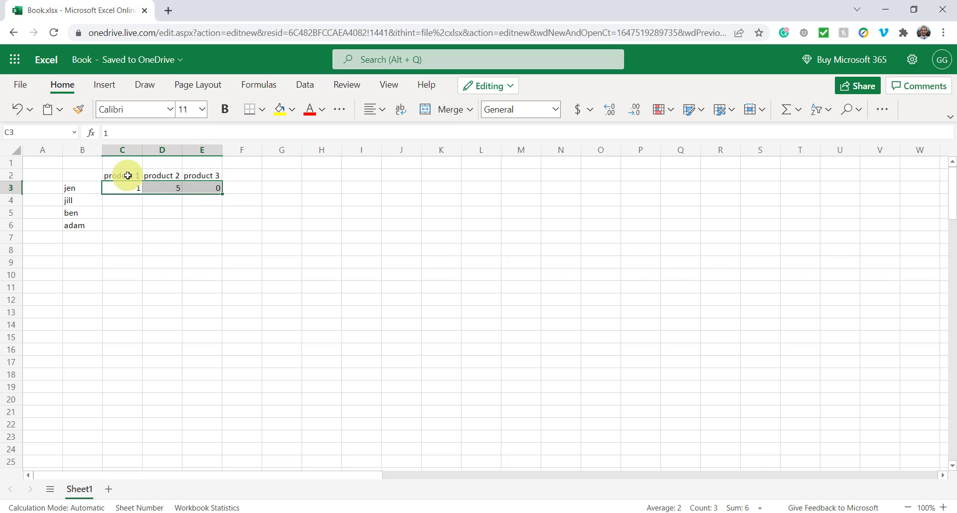
left_click_drag(128, 175, 81, 191)
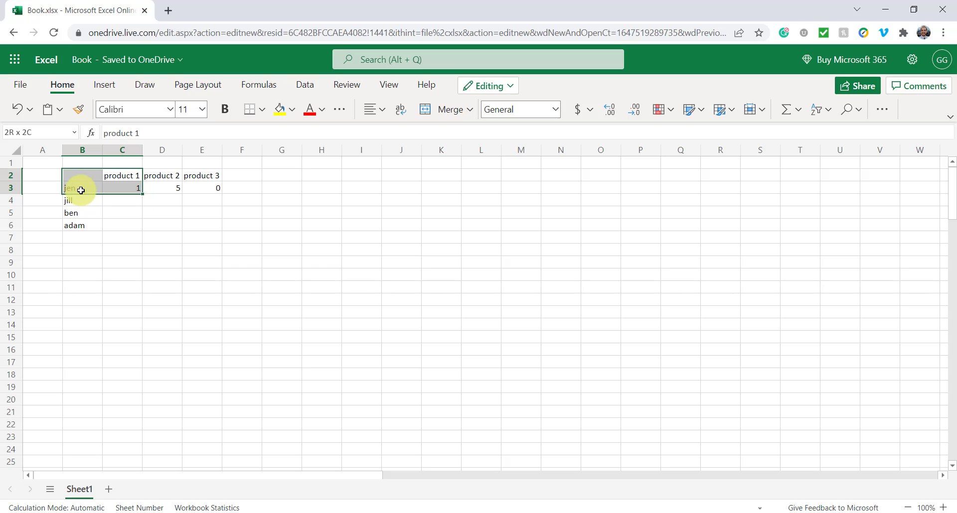
left_click_drag(169, 179, 82, 190)
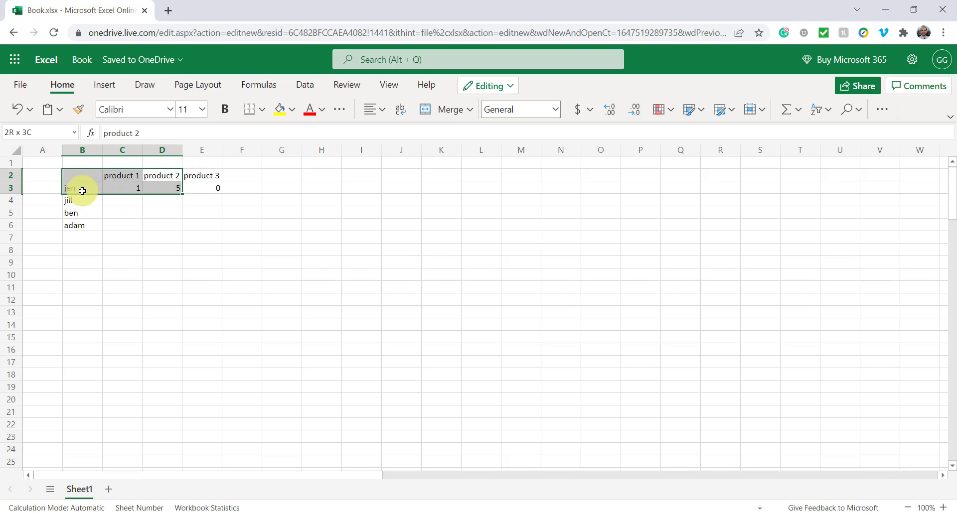
- Fill in the second person's product quantities with 2, 0 and 2 in cells C4 to E4
left_click(133, 202)
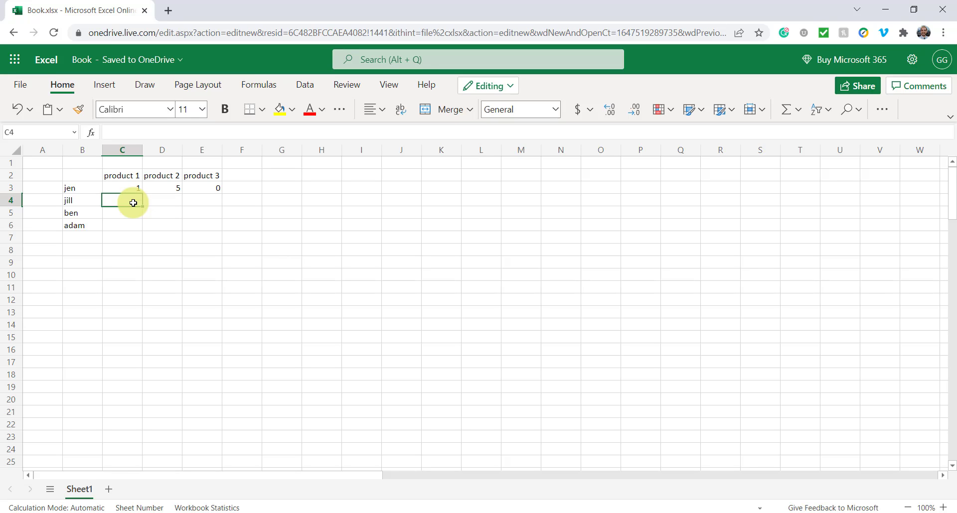
type("2")
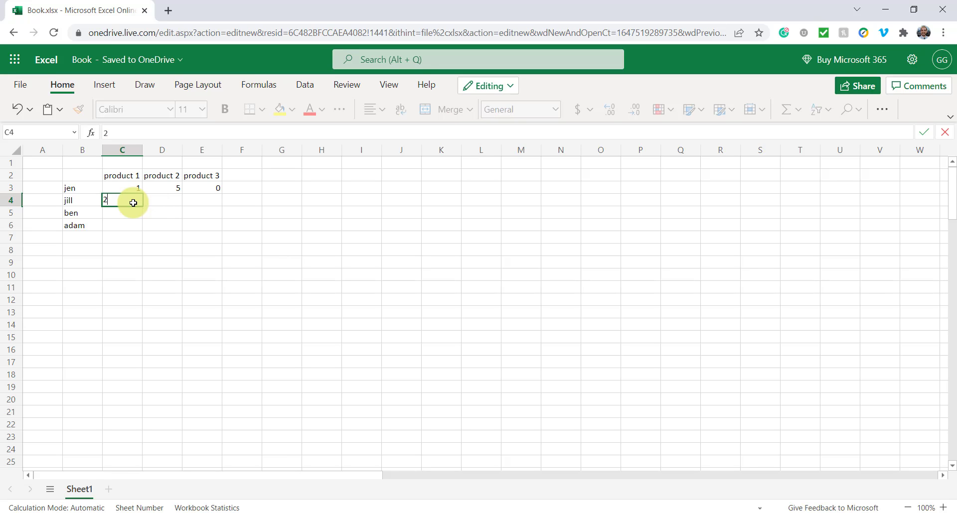
key("Tab")
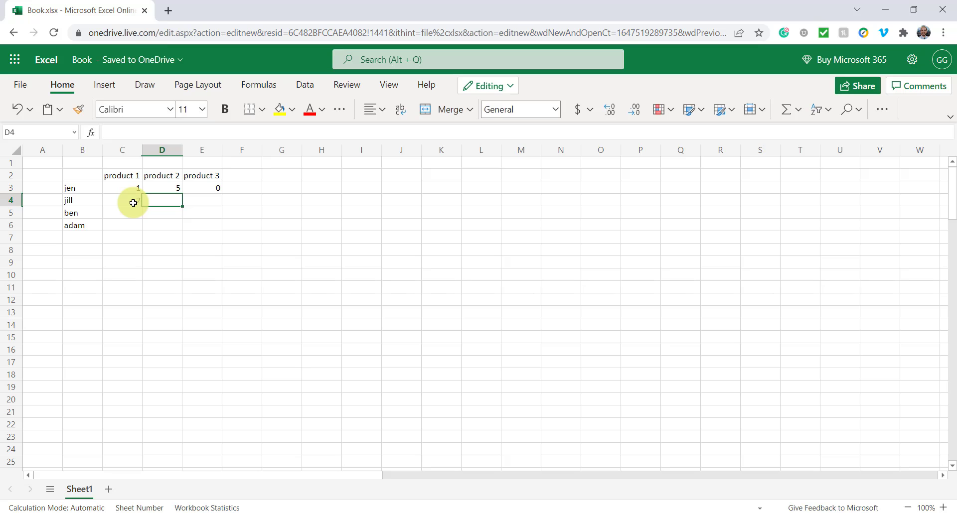
type("0")
key("Tab")
type("2")
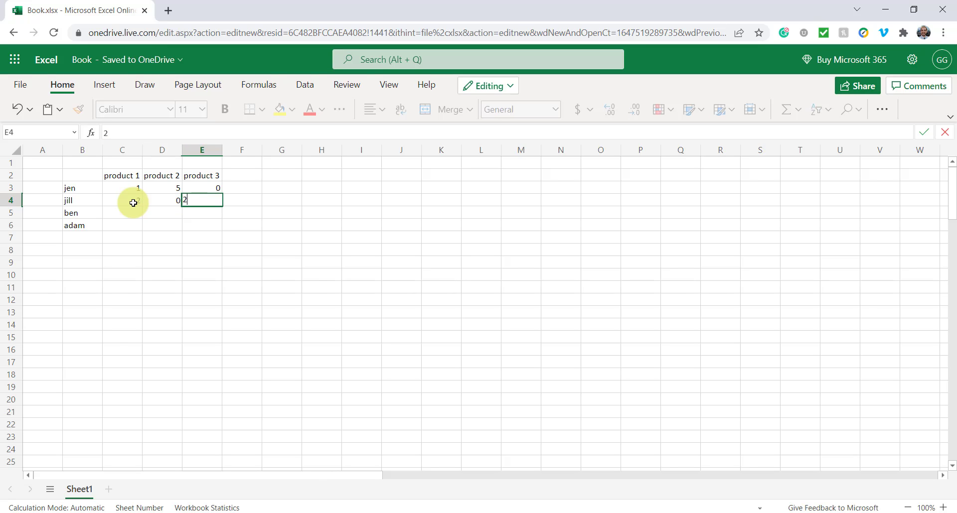
key("Return")
- Fill in the third person's product quantities with 2, 2 and 2 in cells C5 to E5
key("Left")
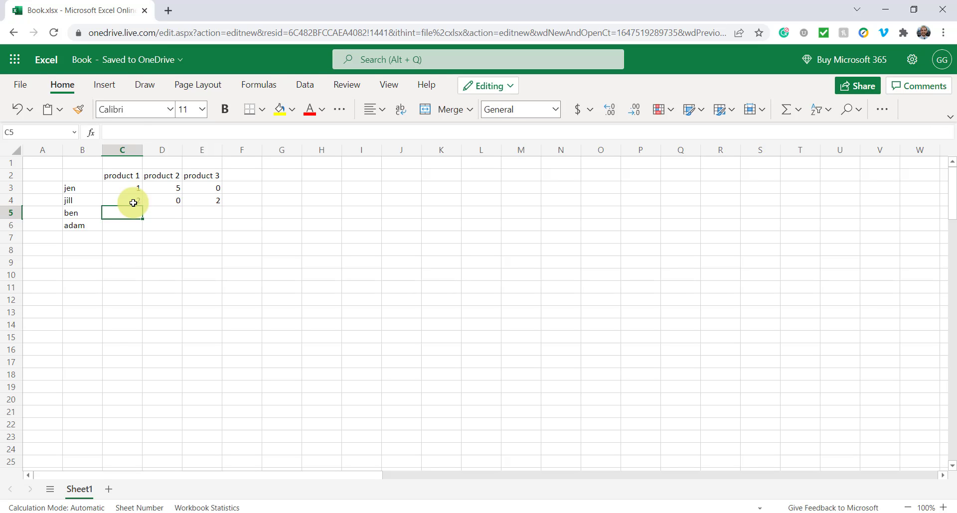
type("2")
key("Tab")
type("2")
key("Tab")
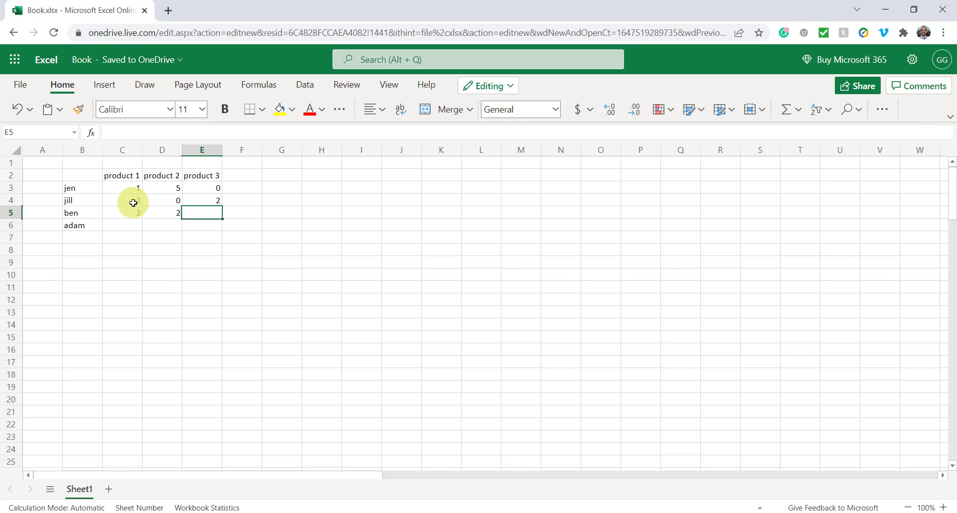
type("2")
key("Return")
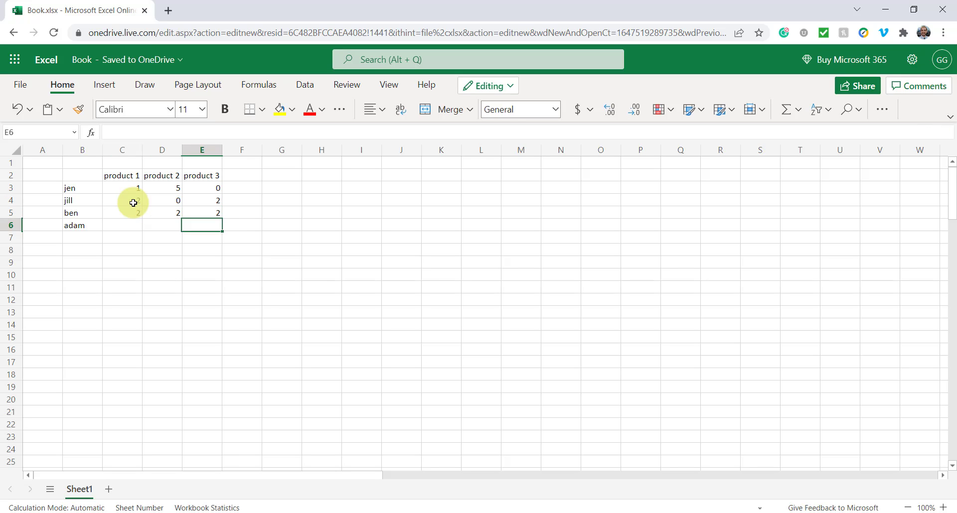
- Fill in the fourth person's product quantities with 0, 0 and 0 in cells C6 to E6
key("Left")
key("Left")
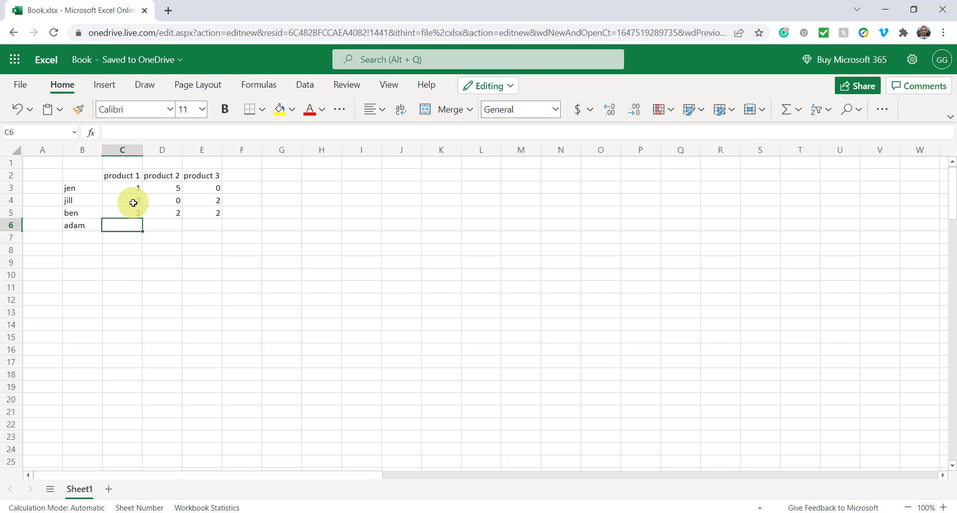
type("0")
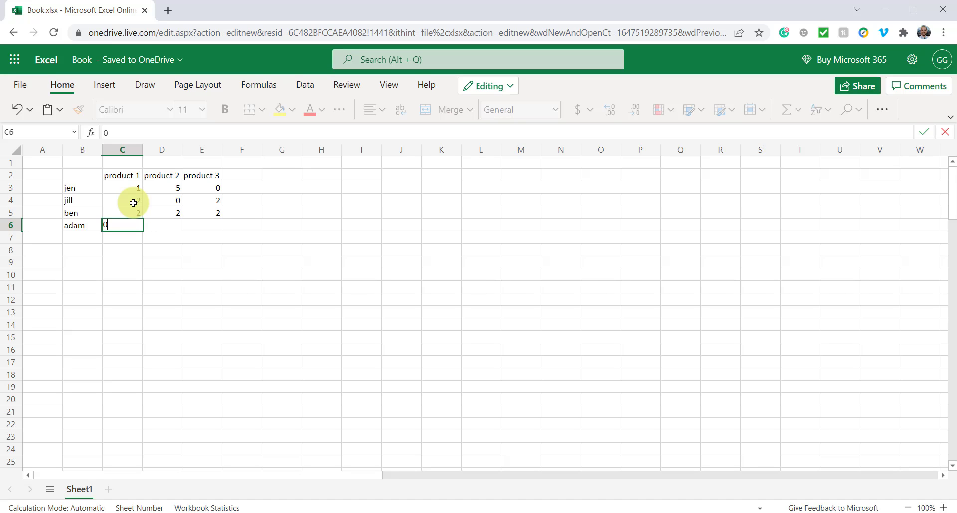
key("Tab")
type("0")
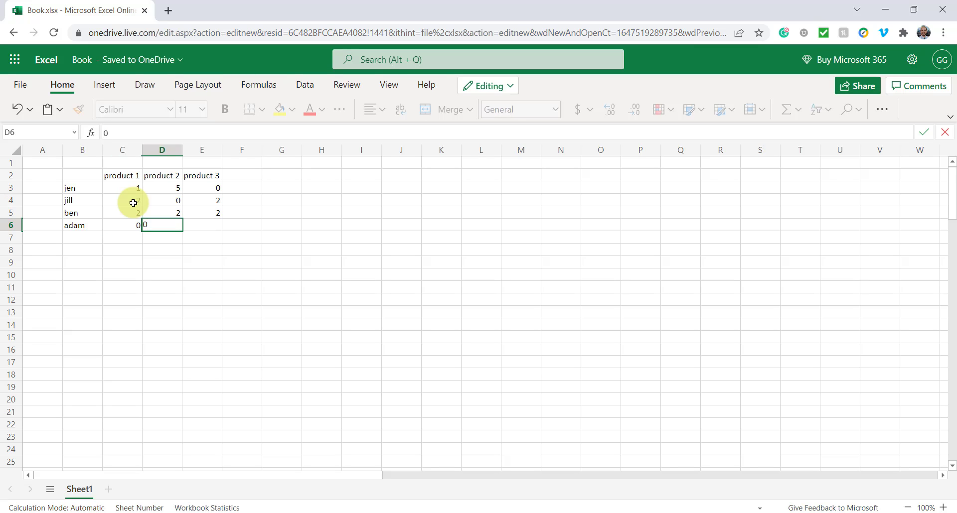
key("Tab")
type("0")
key("Tab")
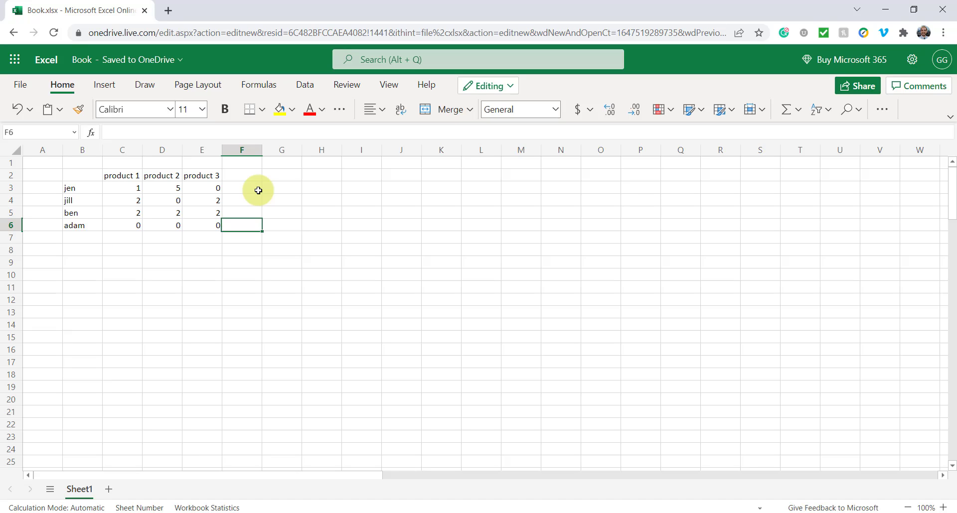
- Review the completed table's orientation by highlighting the product headers in row 2 and the names in column B
left_click_drag(133, 175, 196, 173)
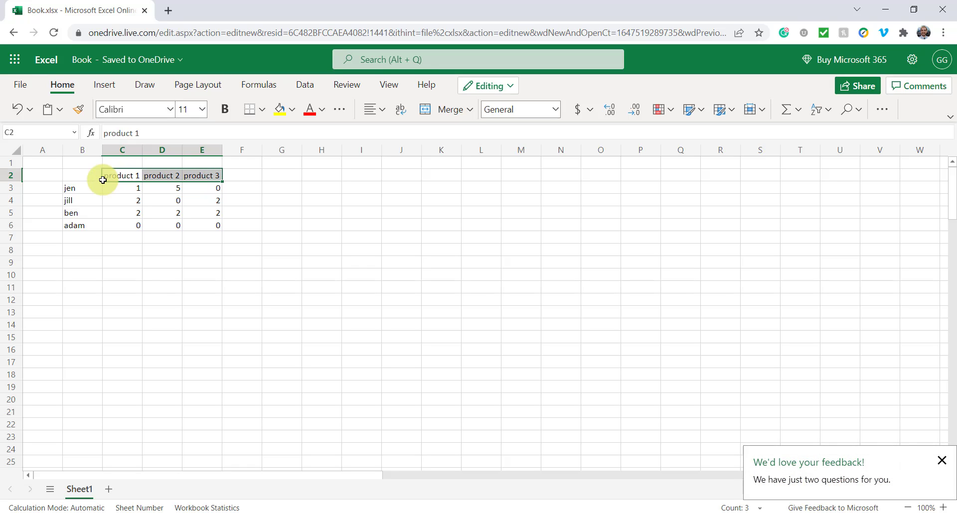
left_click_drag(98, 176, 96, 232)
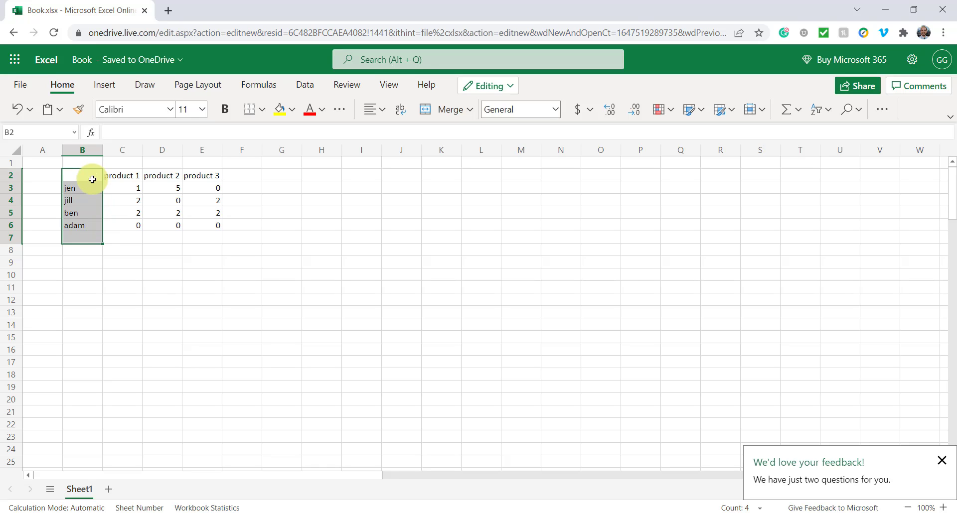
left_click(123, 174)
left_click_drag(124, 174, 209, 175)
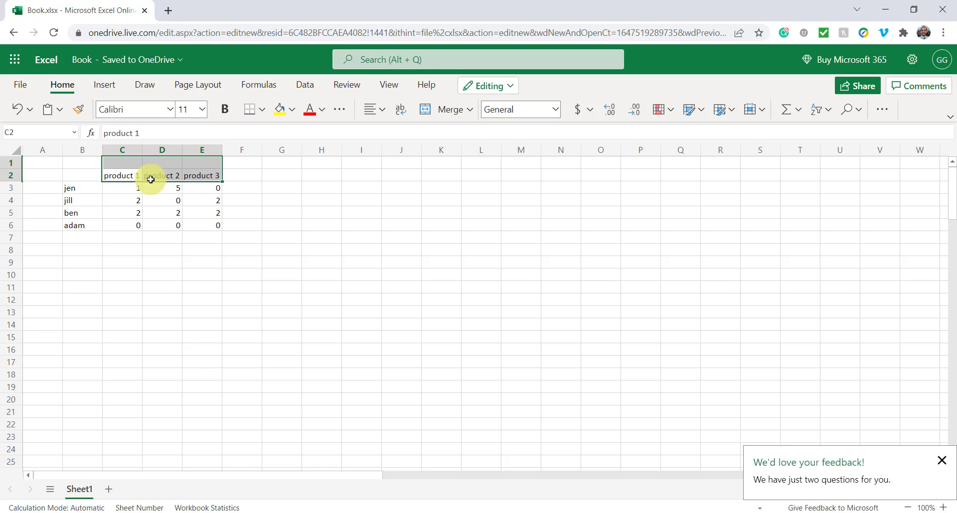
left_click(91, 185)
left_click_drag(91, 186, 80, 253)
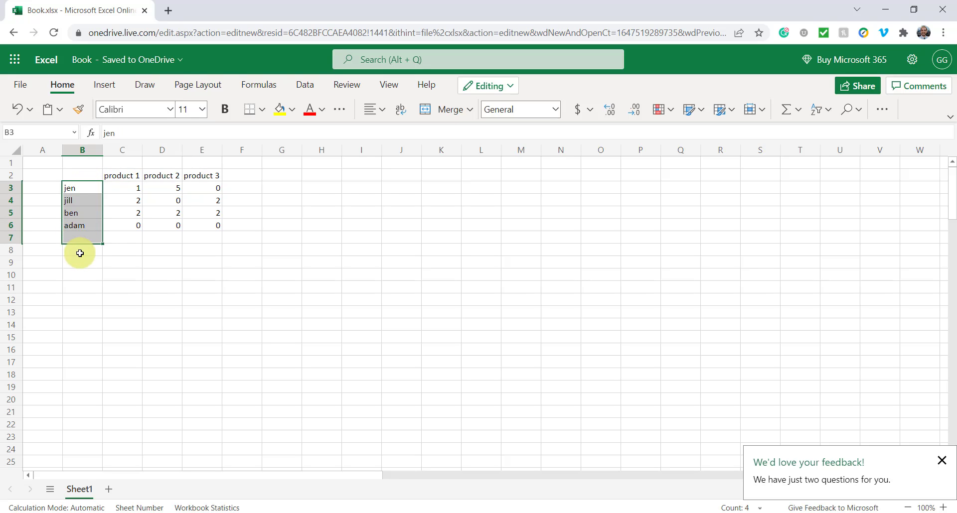
left_click_drag(81, 171, 202, 225)
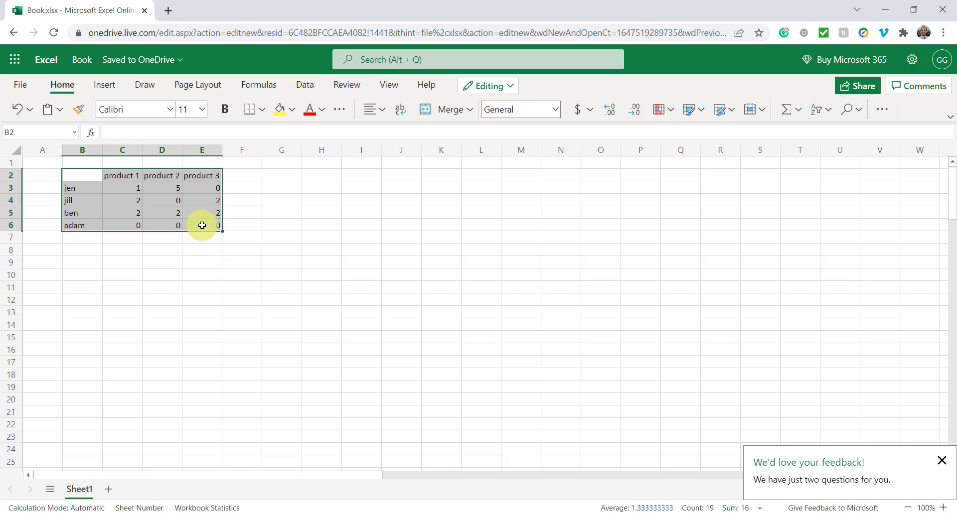
right_click(134, 206)
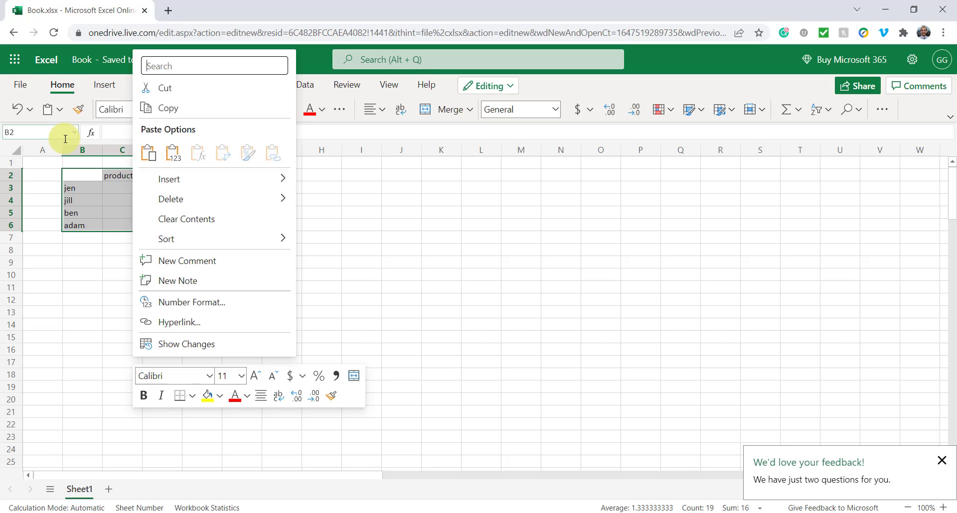
left_click(77, 173)
- Copy the table in B2:E6 and paste it transposed starting at cell I2
left_click_drag(75, 175, 213, 225)
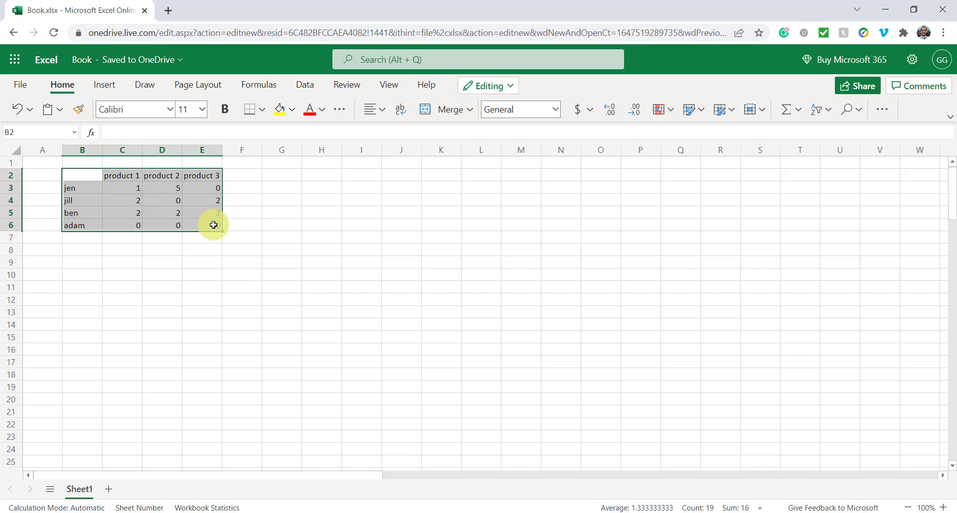
right_click(213, 225)
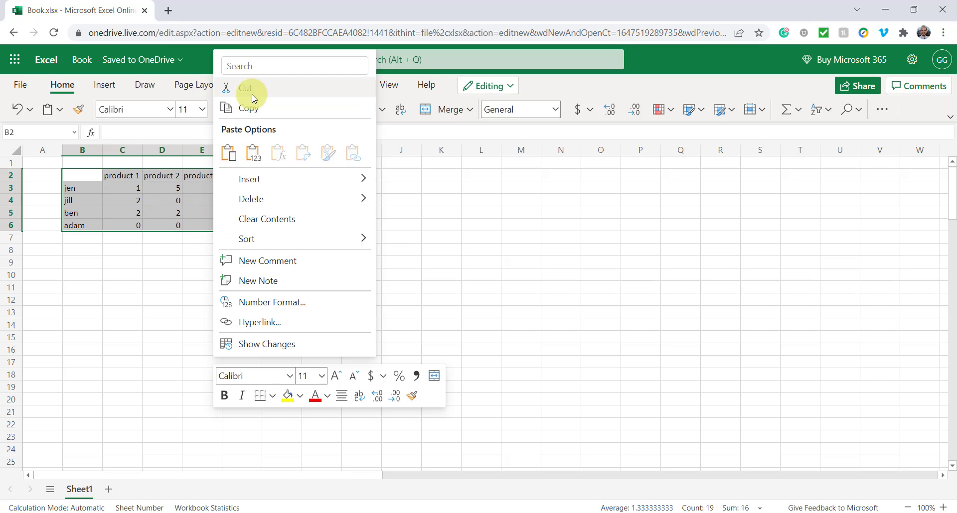
left_click(250, 108)
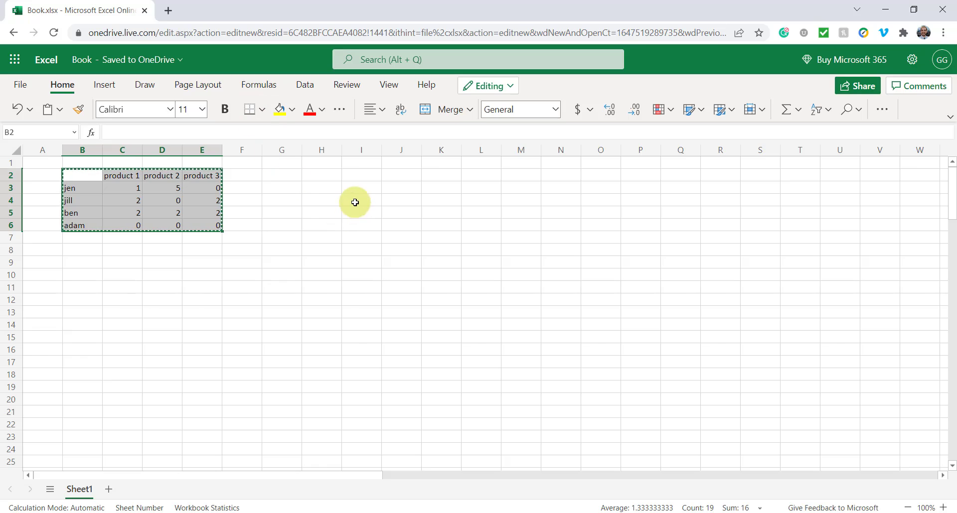
left_click(357, 175)
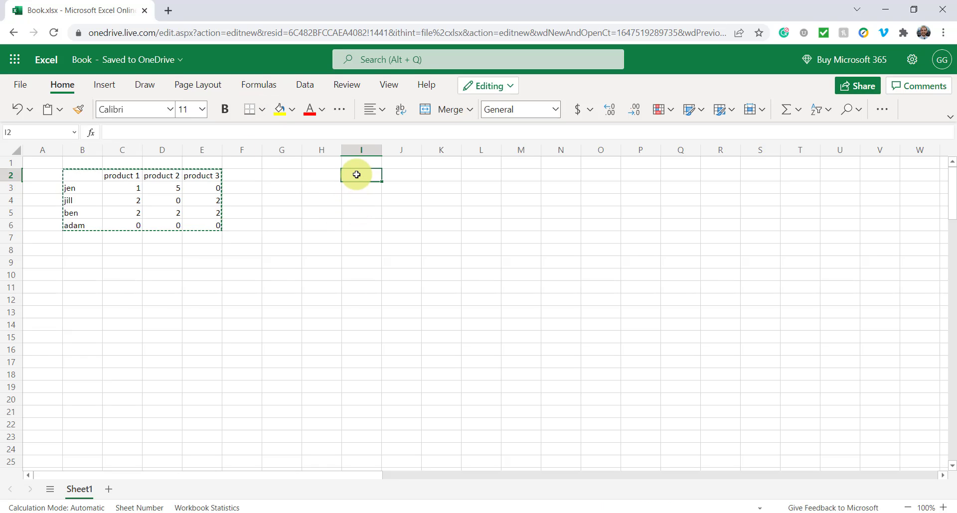
right_click(356, 175)
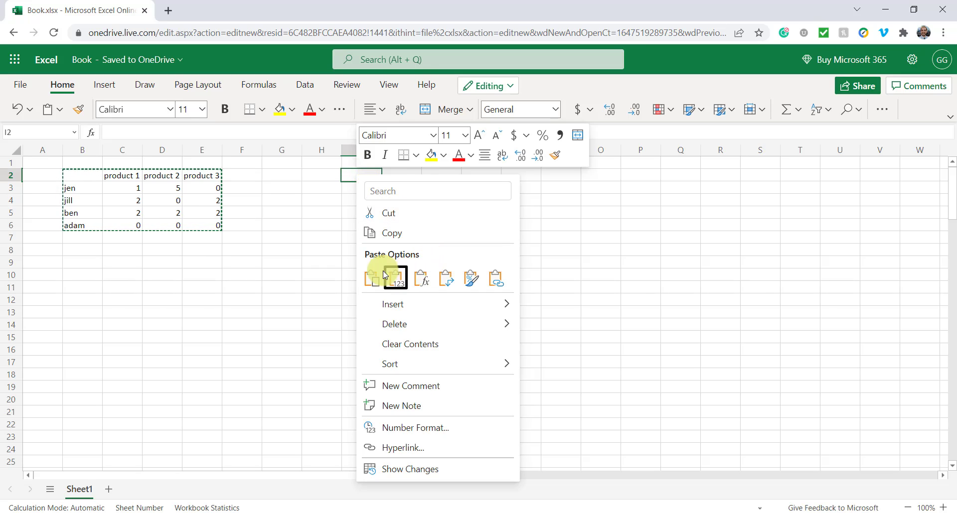
left_click(446, 278)
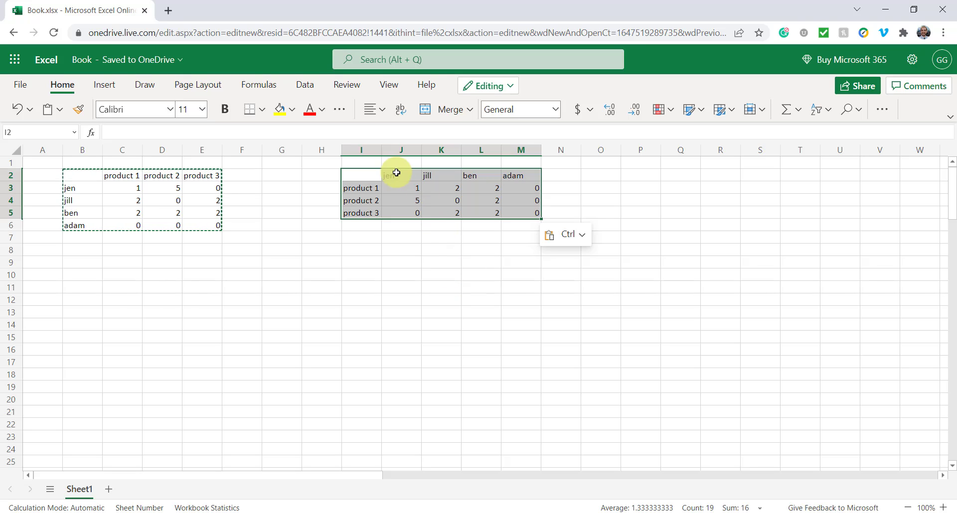
- Examine the transposed table's product labels in column I, names in row 2 and product 1 quantities in J3:M3
left_click(364, 186)
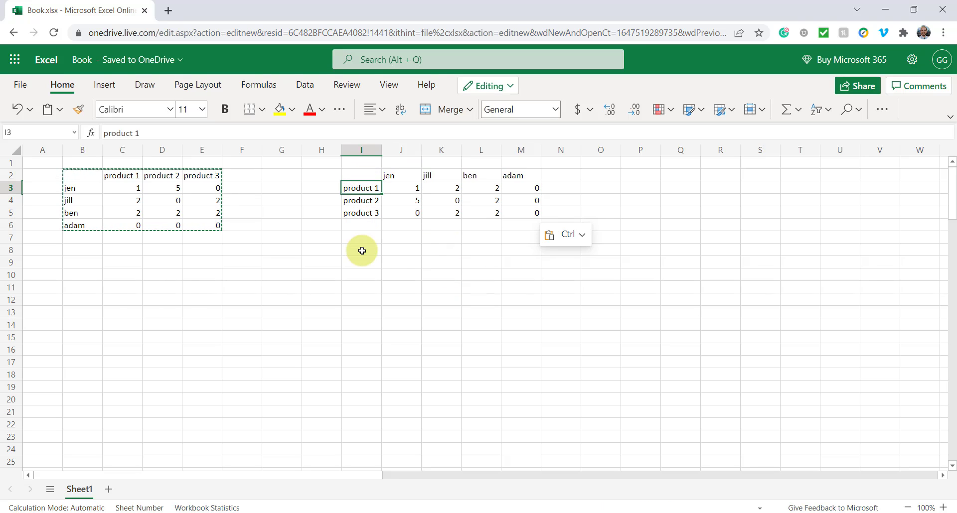
left_click_drag(387, 180, 522, 176)
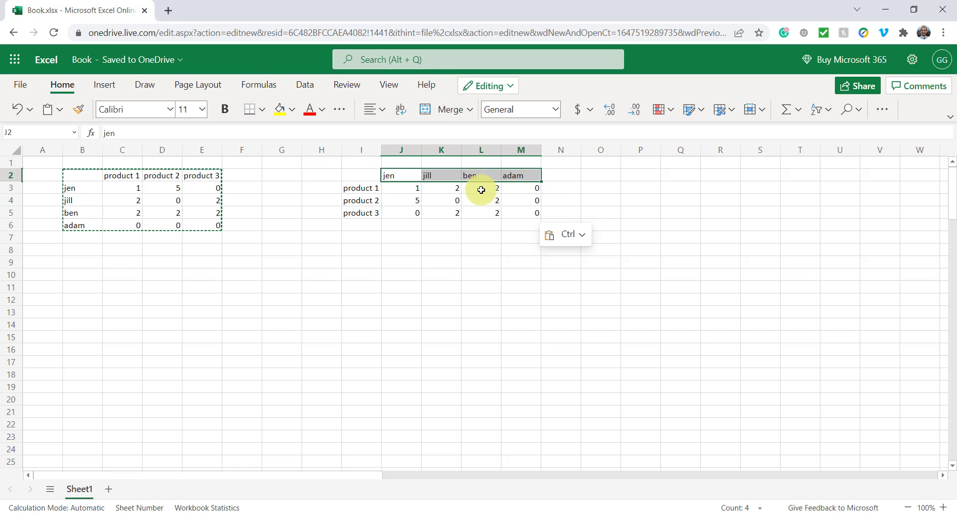
left_click(421, 190)
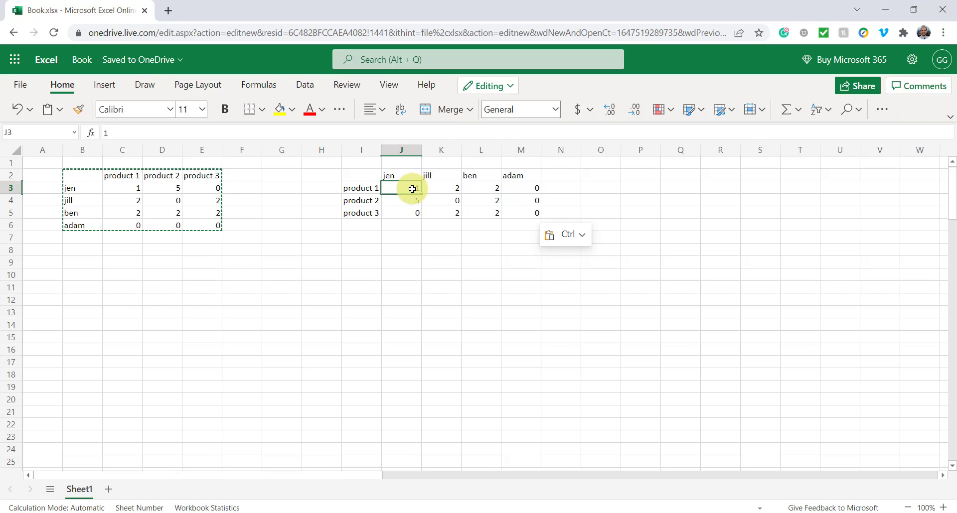
double_click(412, 189)
left_click(403, 230)
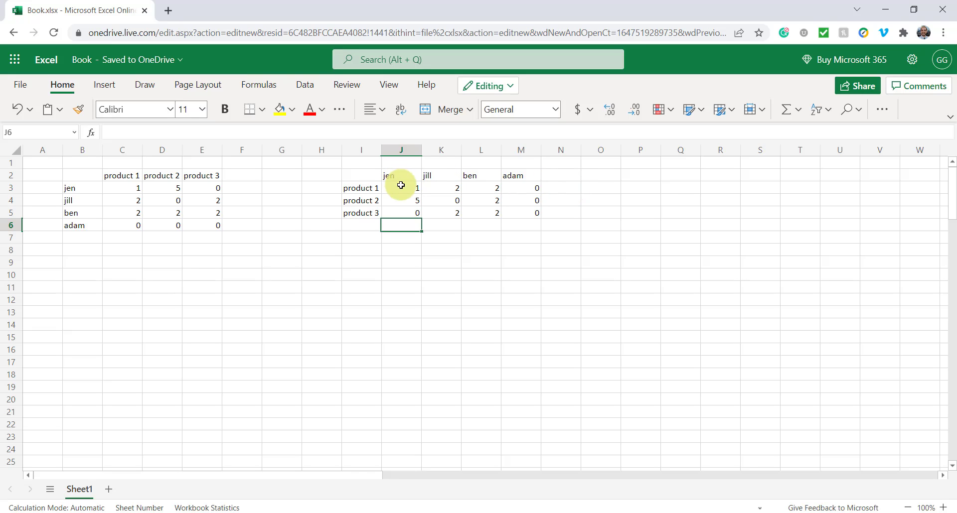
left_click_drag(401, 186, 521, 188)
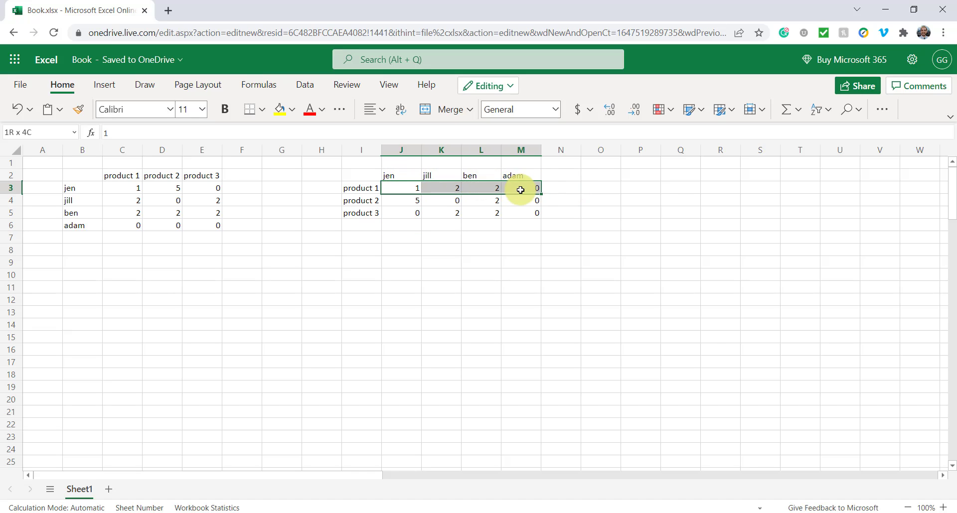
- Add the column header Total in cell N2 beside the transposed table's last name
left_click(586, 188)
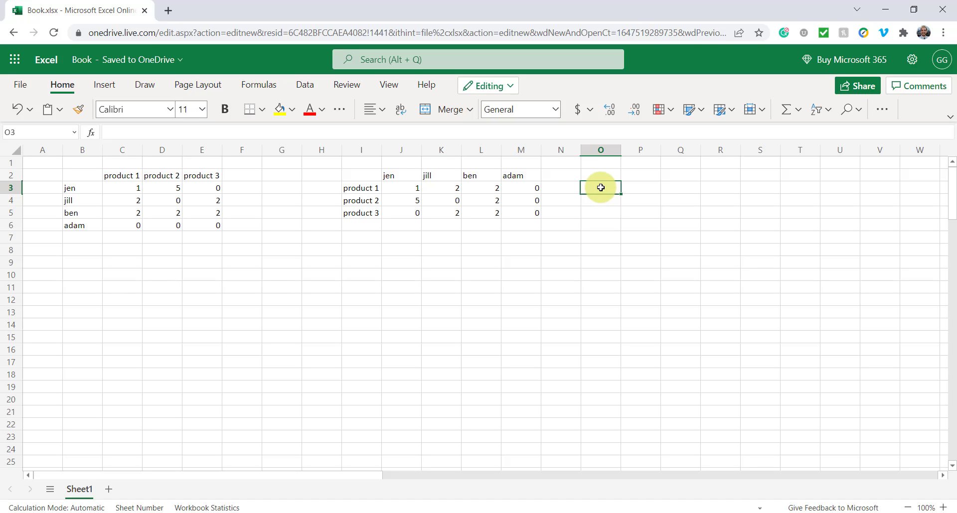
key("Left")
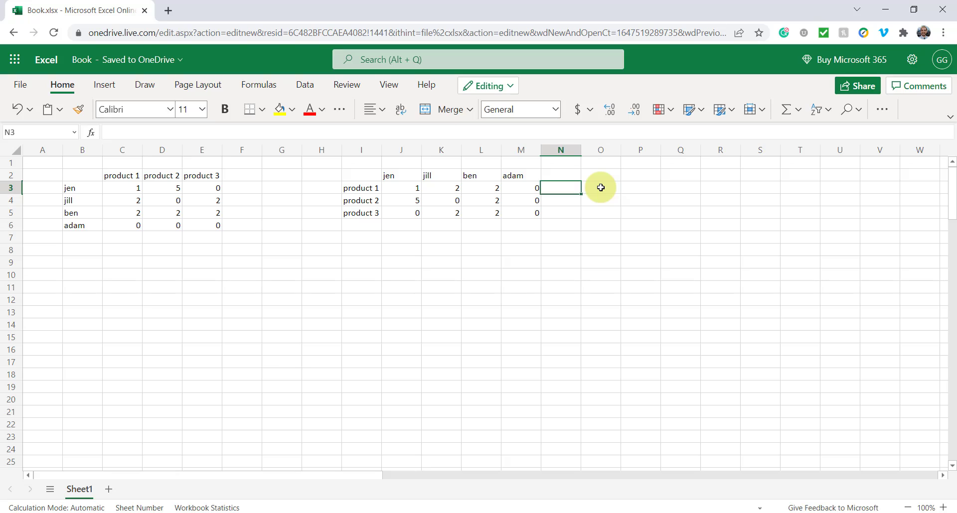
key("Up")
type("Total")
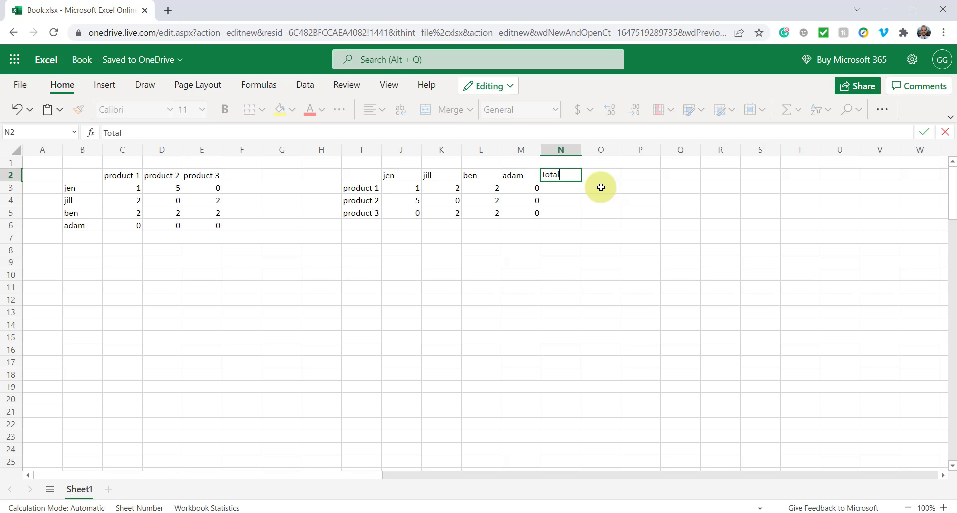
key("Return")
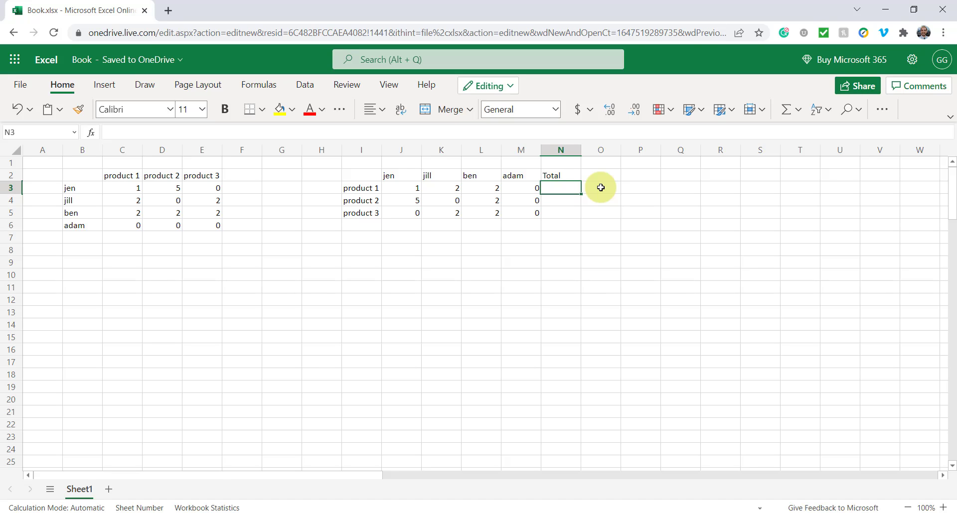
- Total product 1's quantities in cell N3 with the formula =SUM(J3:M3)
type("=")
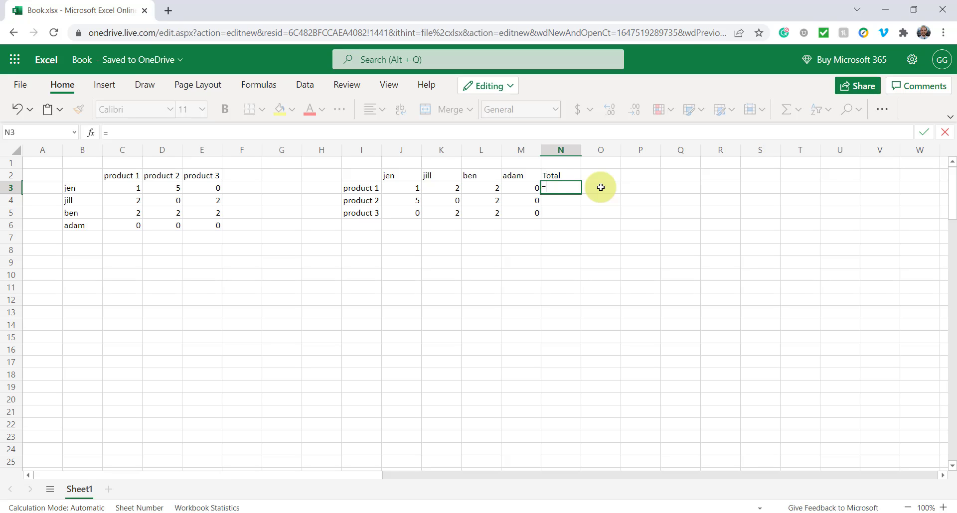
type("sum")
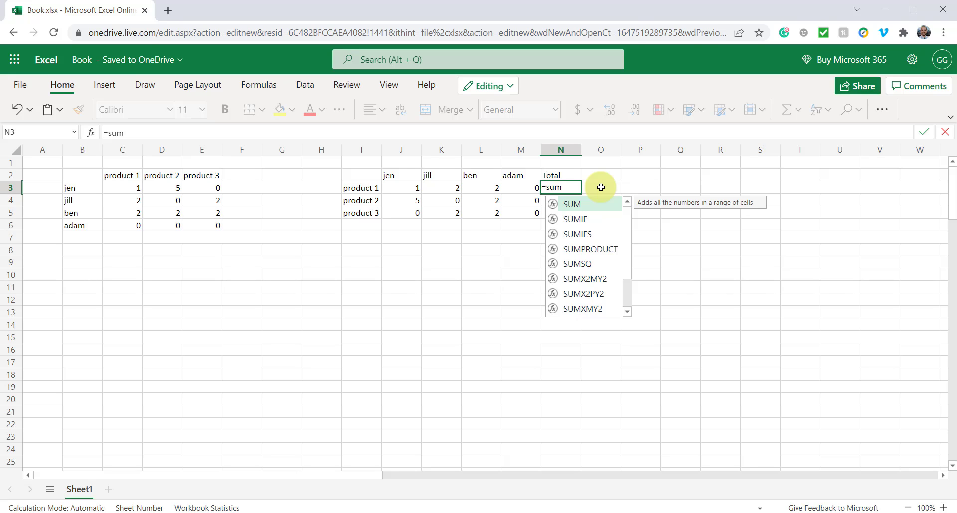
type("(")
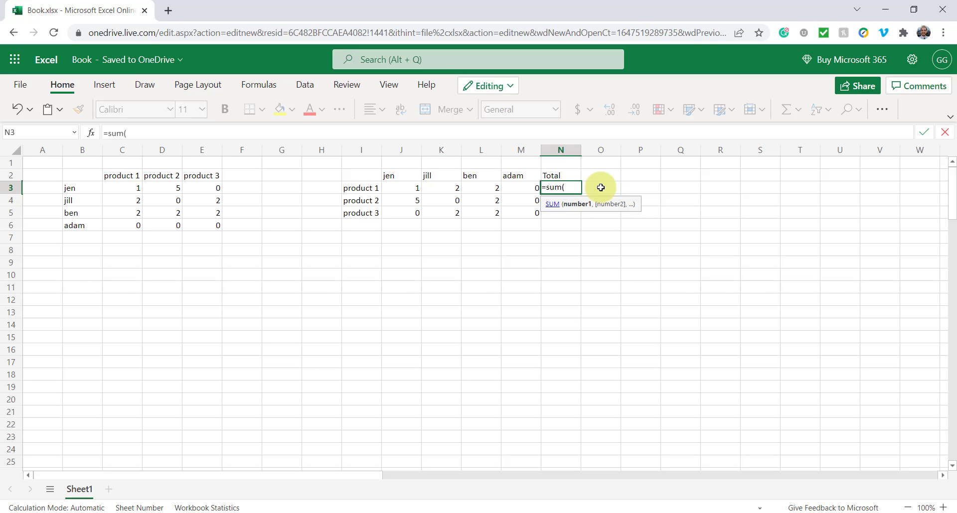
left_click(412, 187)
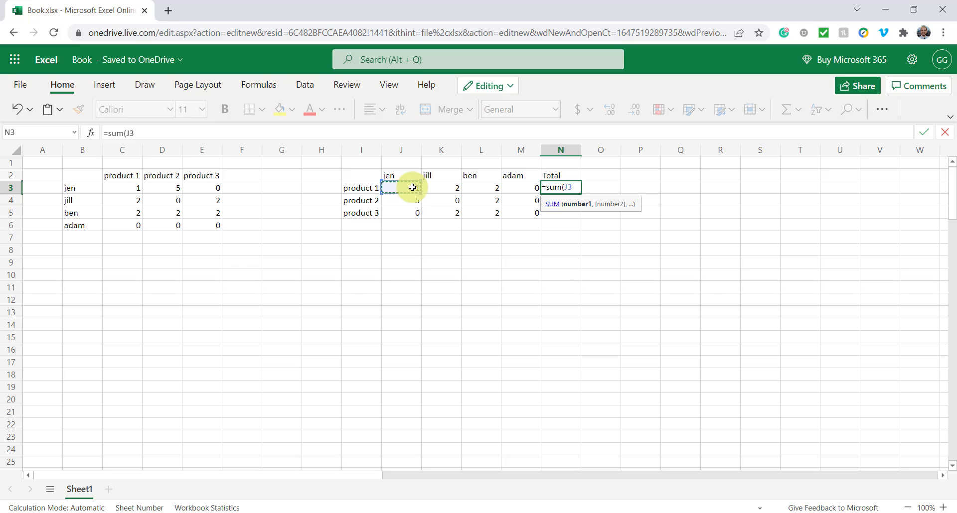
left_click_drag(412, 188, 506, 182)
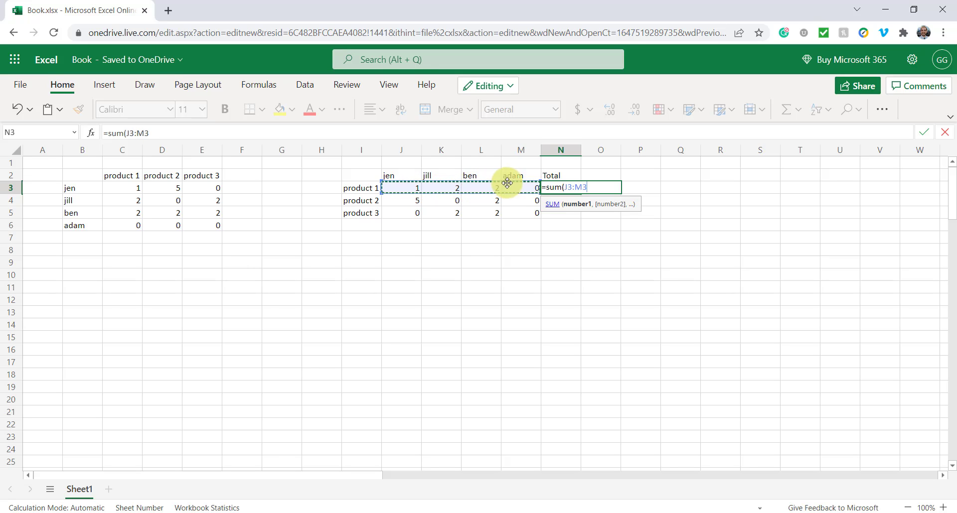
key("Return")
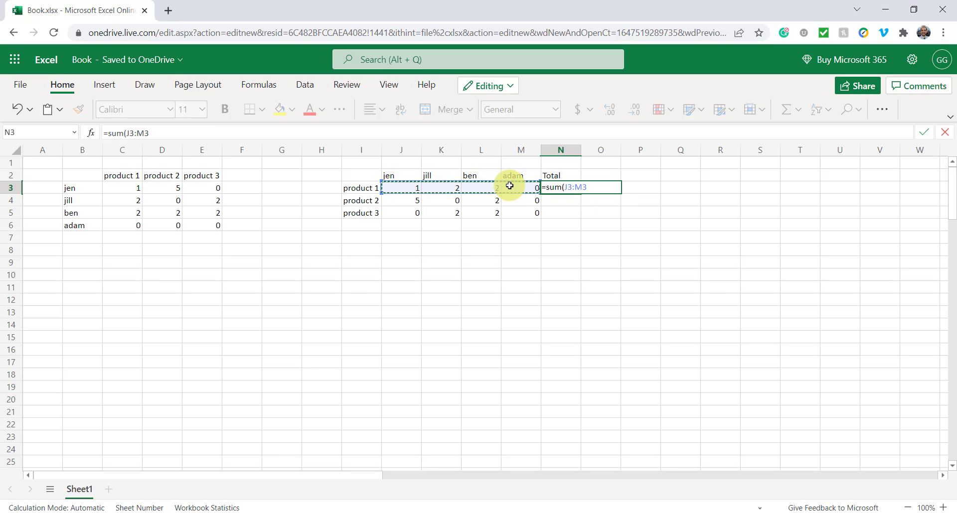
type(")")
key("Return")
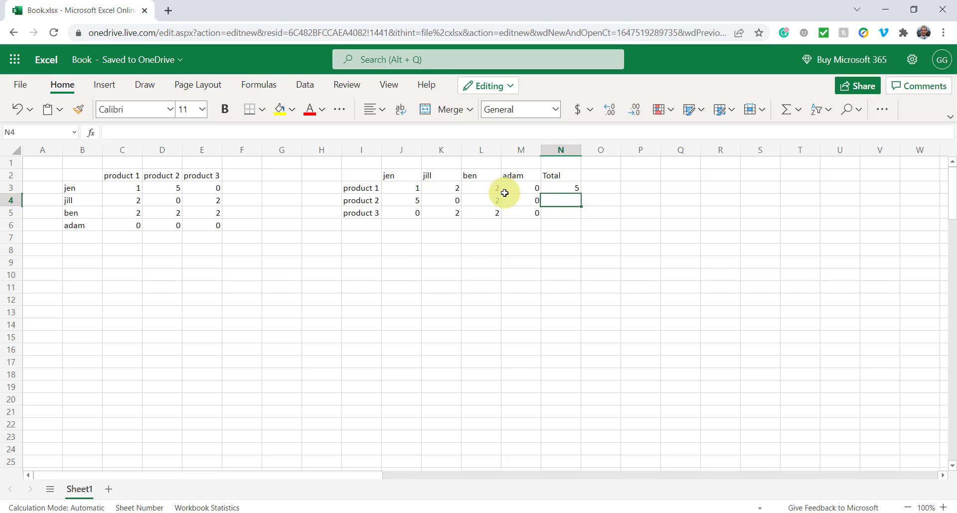
- Fill the product 1 total formula down to N5 and check the formulas for products 2 and 3
left_click(563, 187)
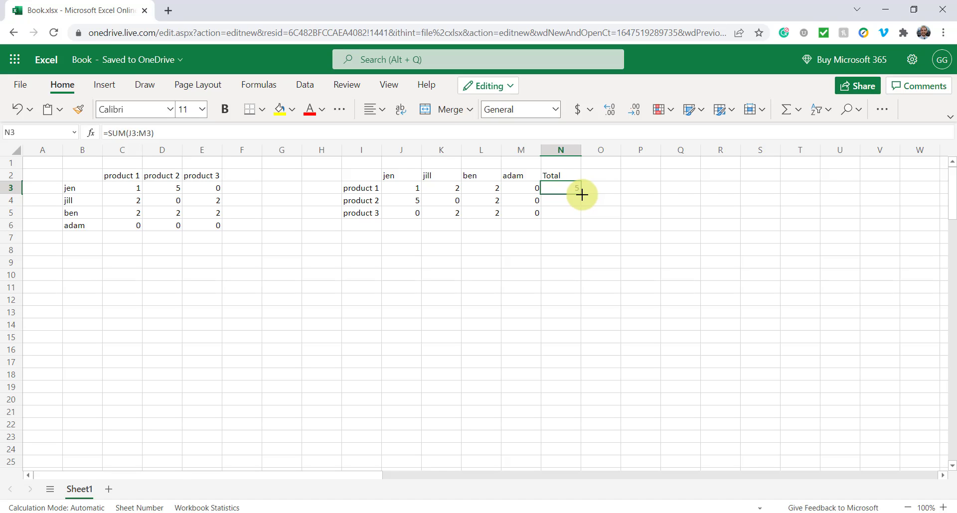
double_click(581, 194)
left_click(576, 213)
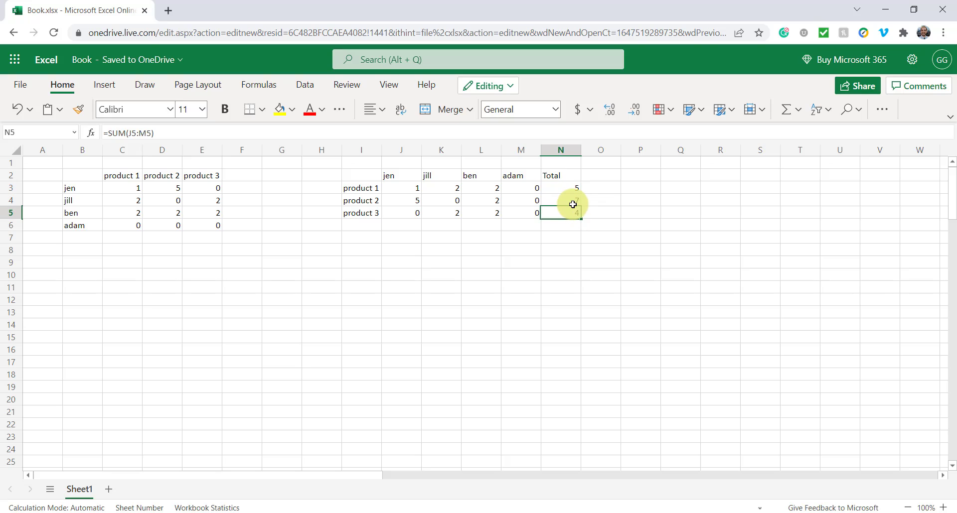
left_click(572, 205)
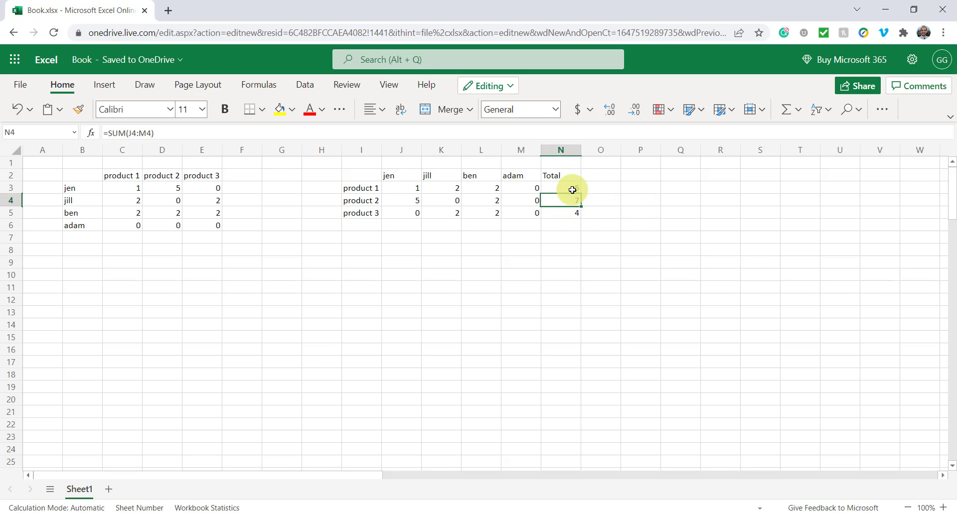
- Highlight the Total column in N2:N5 with a yellow fill
left_click_drag(568, 174, 568, 214)
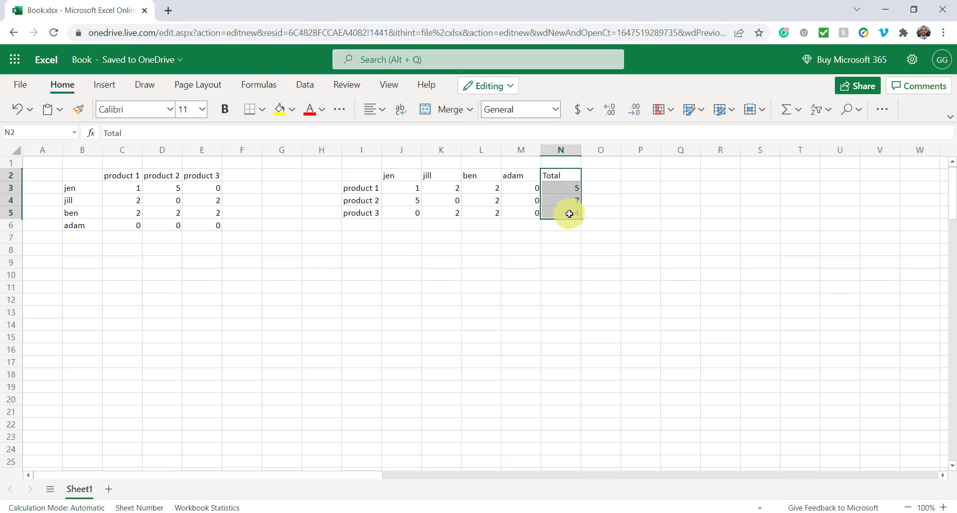
left_click(281, 118)
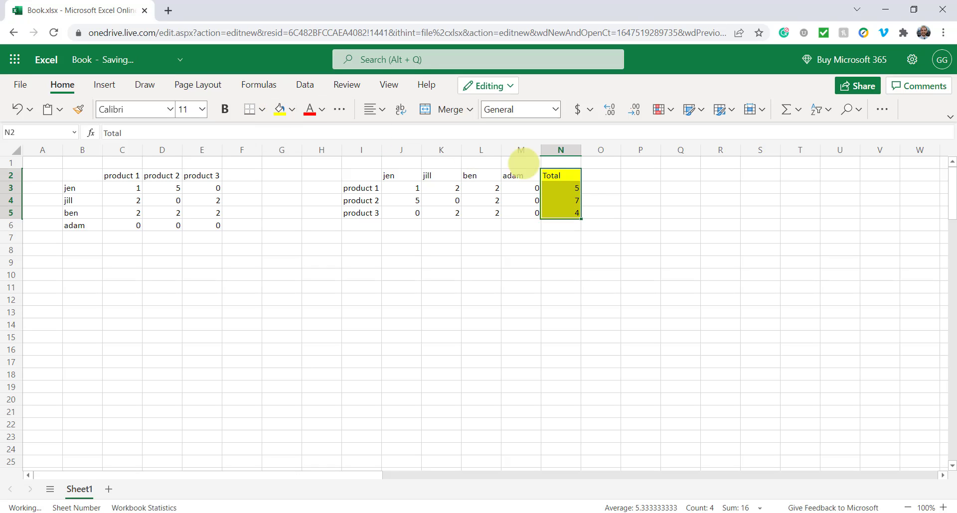
left_click(620, 201)
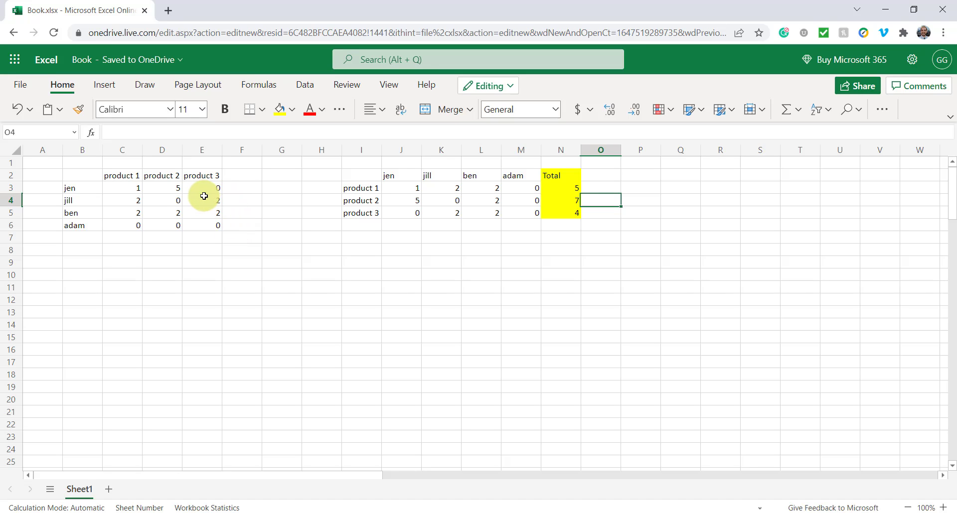
- Enter the row sum formula =SUM(C3:G3) in cell F3 beside the original table
left_click(91, 189)
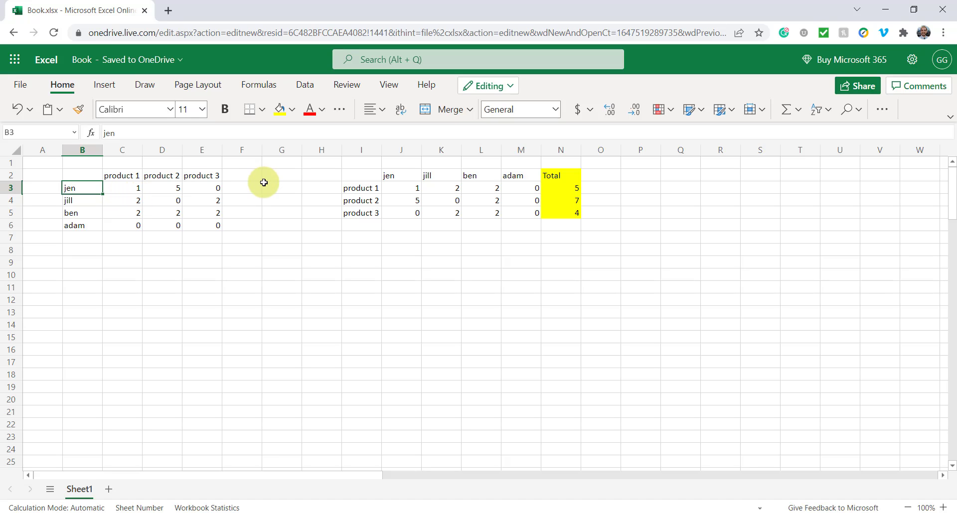
left_click(248, 186)
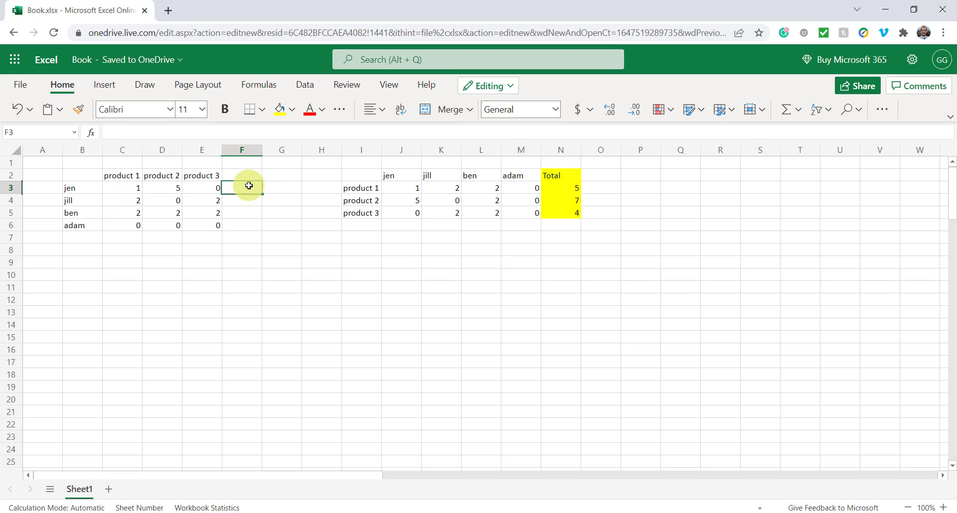
type("=s")
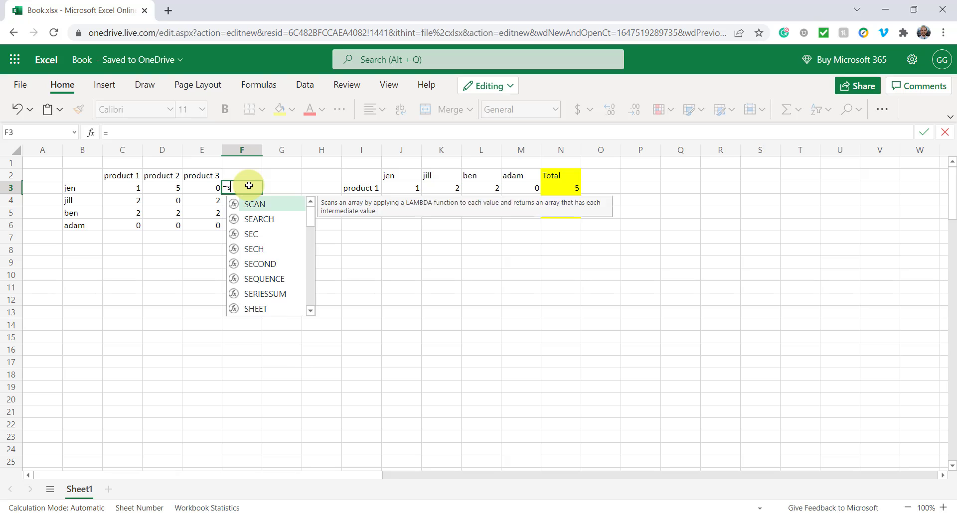
type("um(")
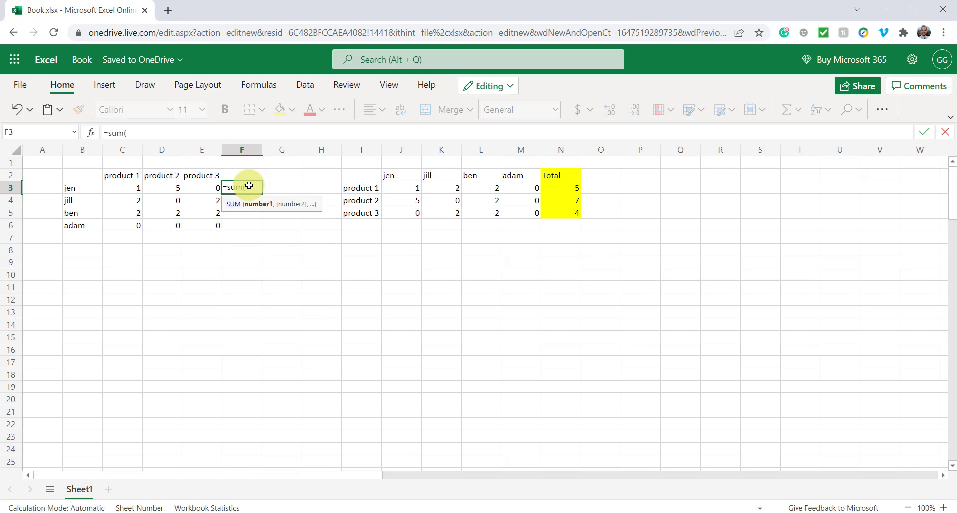
key("Left")
key("Left")
key("Left")
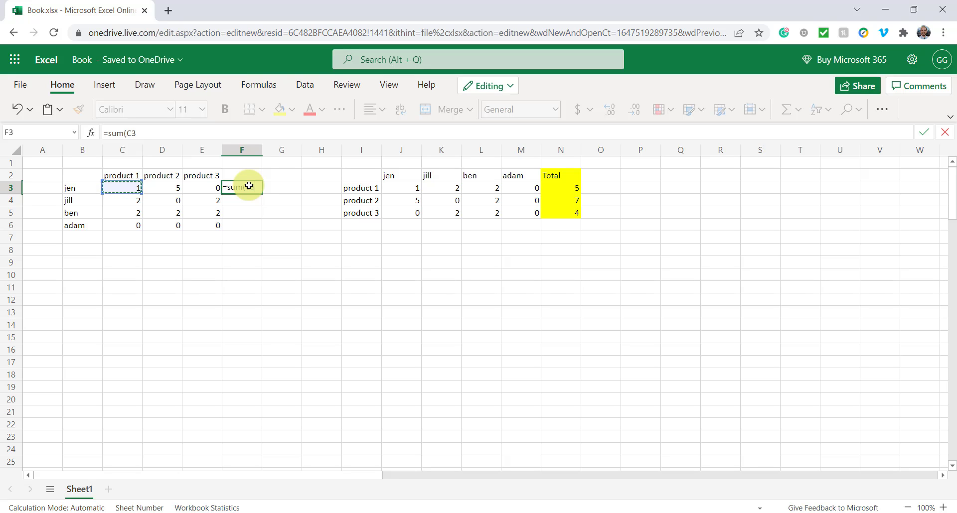
type(":")
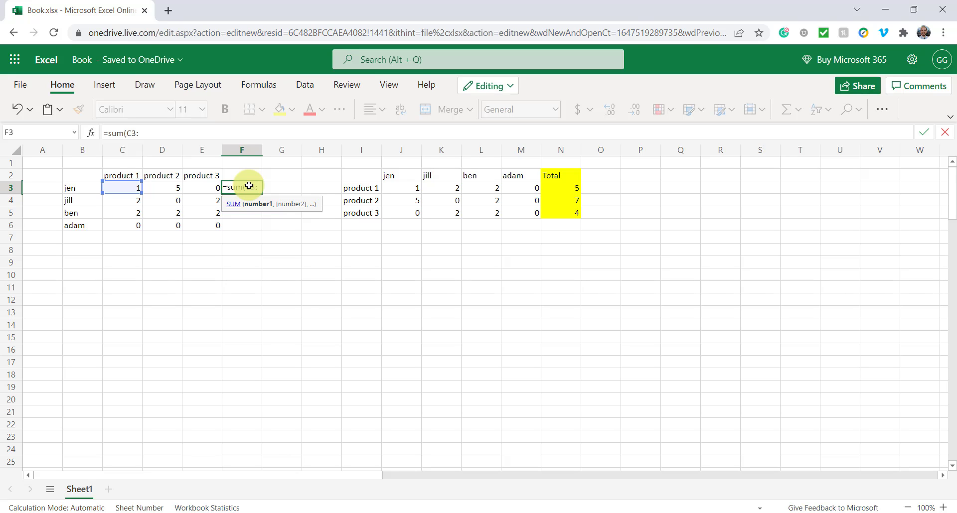
type("G3")
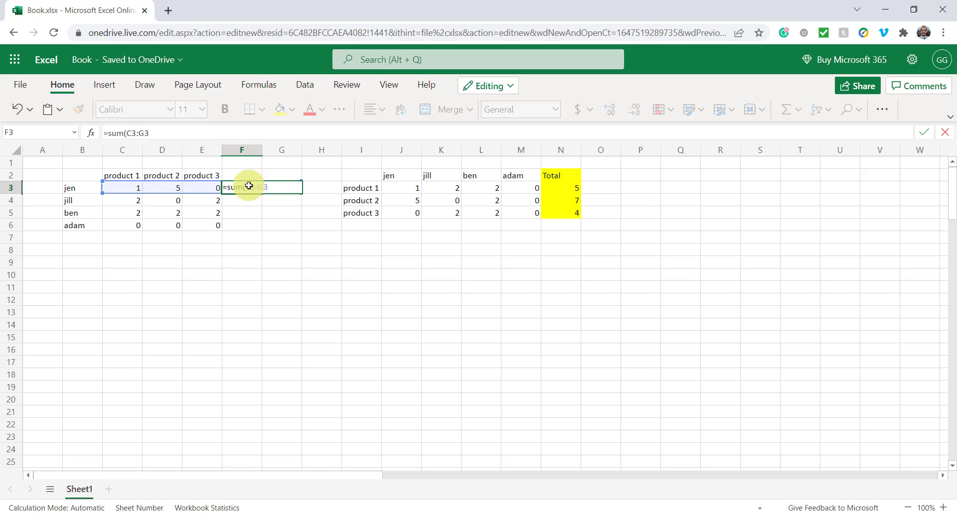
type(")")
key("Return")
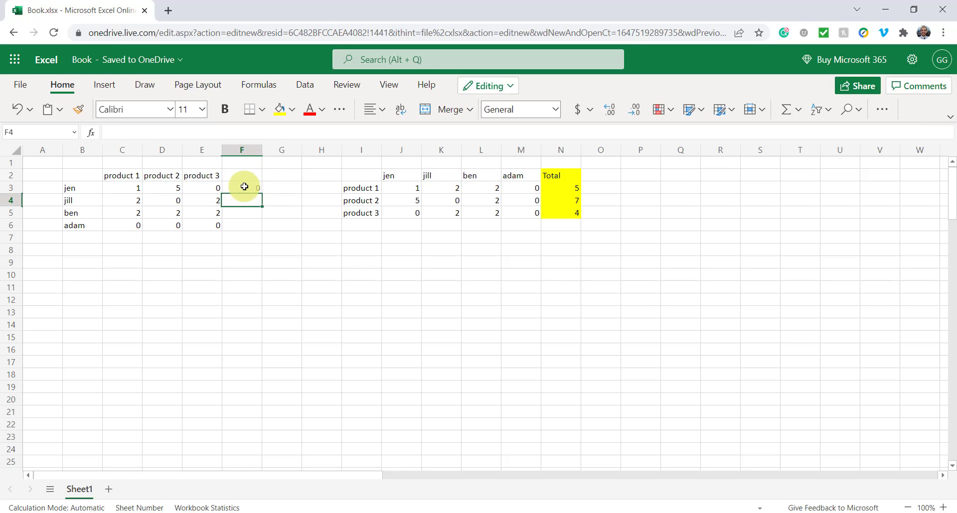
- Inspect the cell range used by the sum formula in F3
double_click(244, 187)
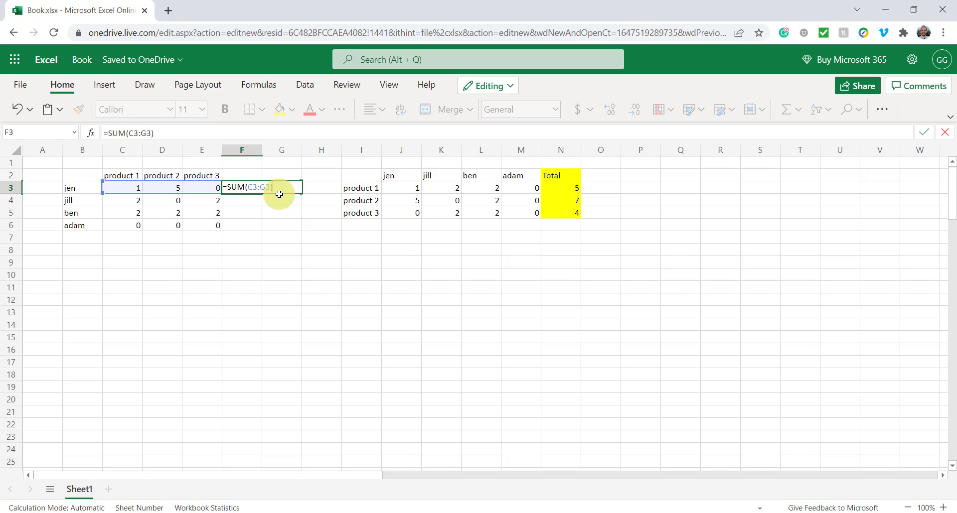
type(")")
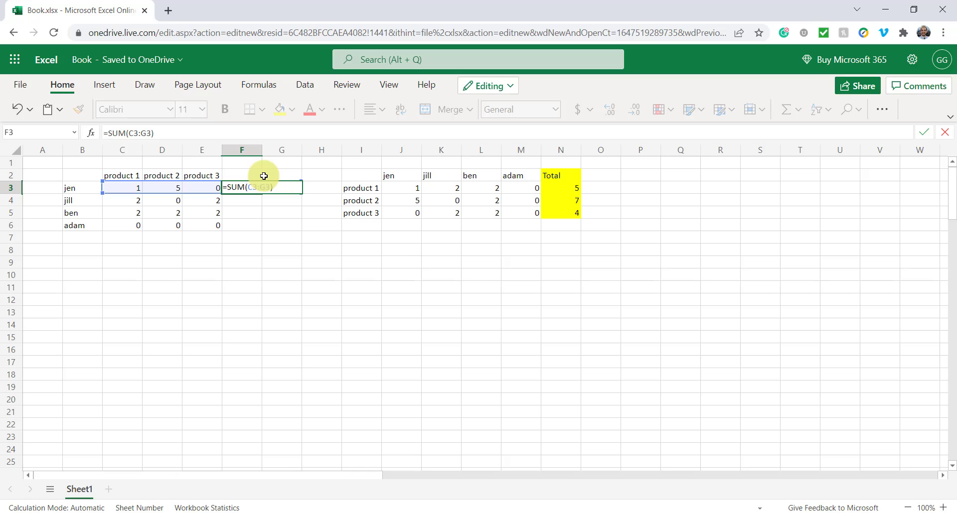
key("Return")
left_click(248, 184)
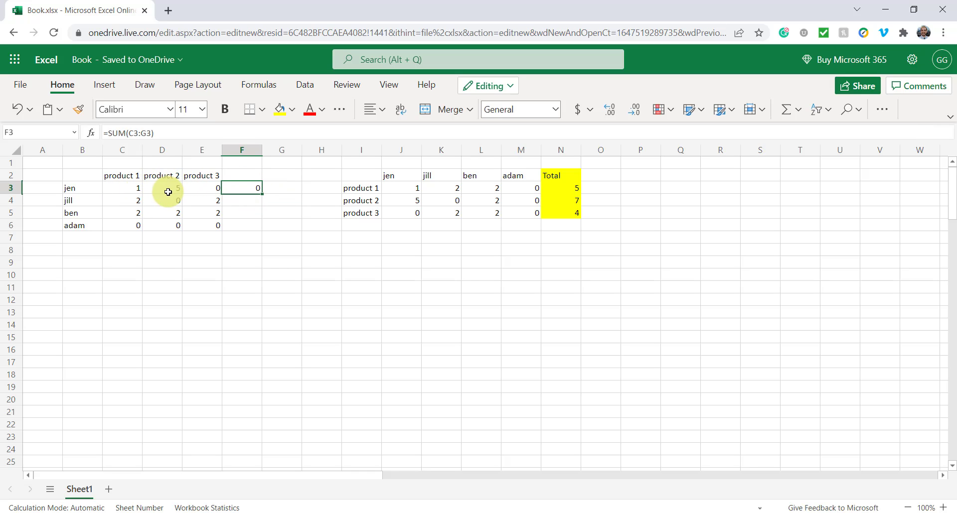
- Correct the sum formula in F3 to cover only the product quantities, =SUM(C3:E3)
double_click(252, 186)
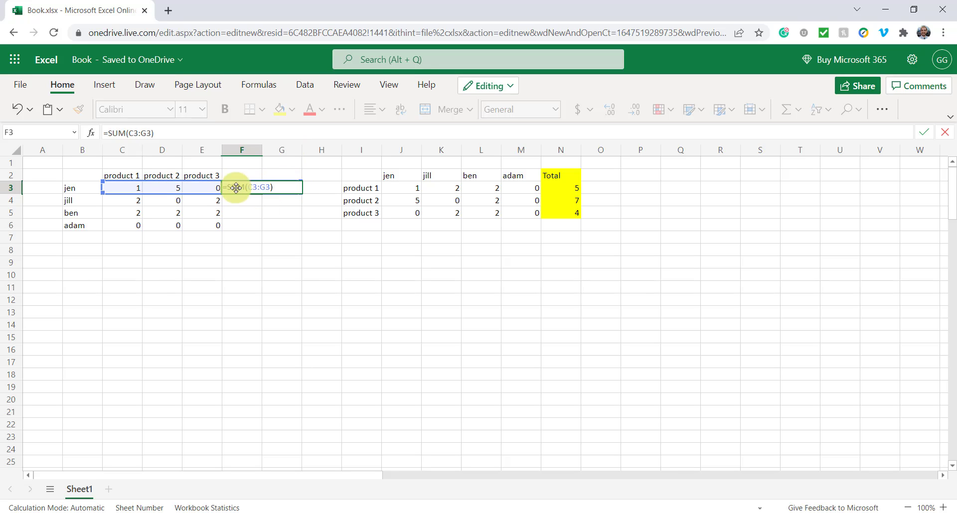
left_click(268, 188)
key("BackSpace")
key("BackSpace")
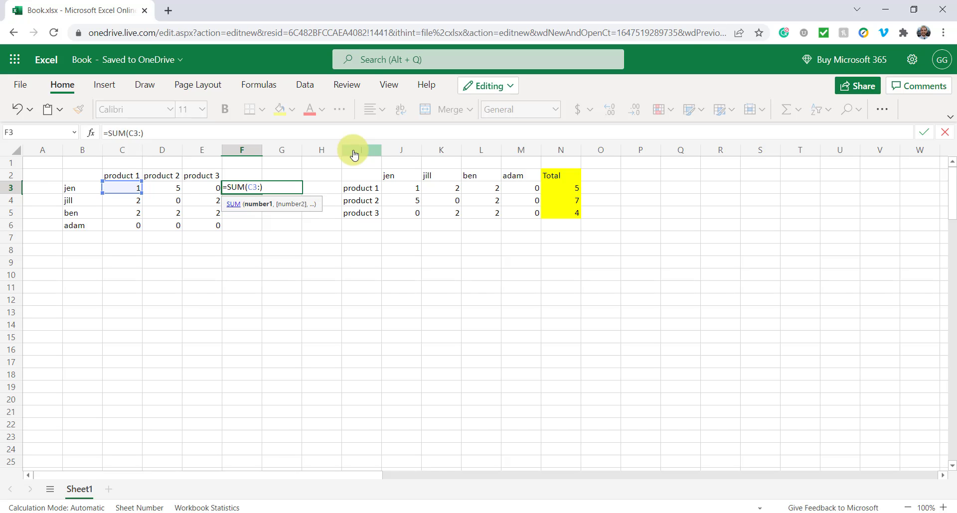
type("E3")
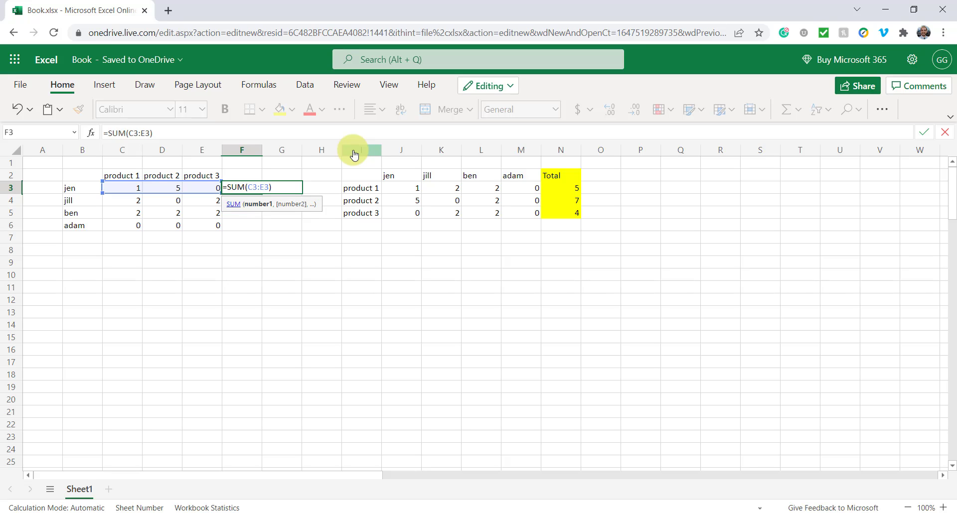
key("Return")
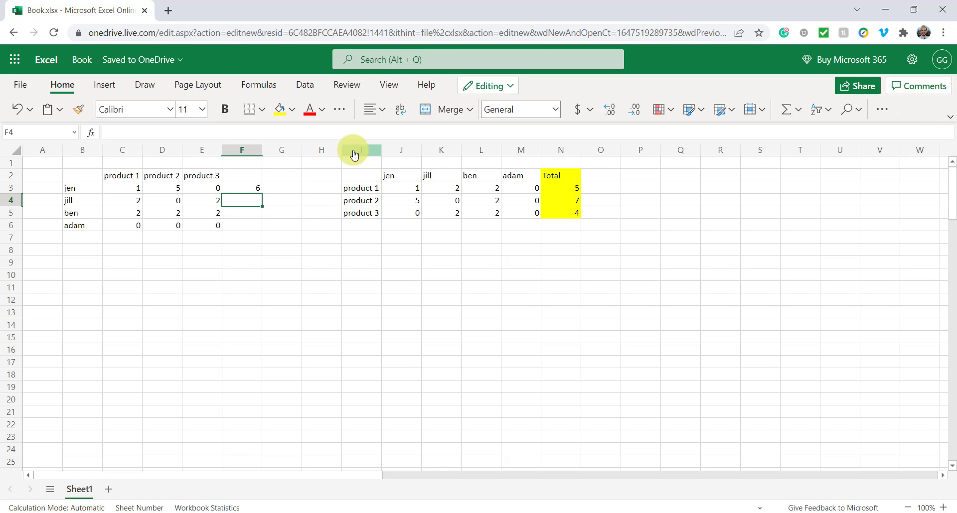
- Fill the sum formula from F3 down to F6 for the remaining people in the original table
left_click(255, 190)
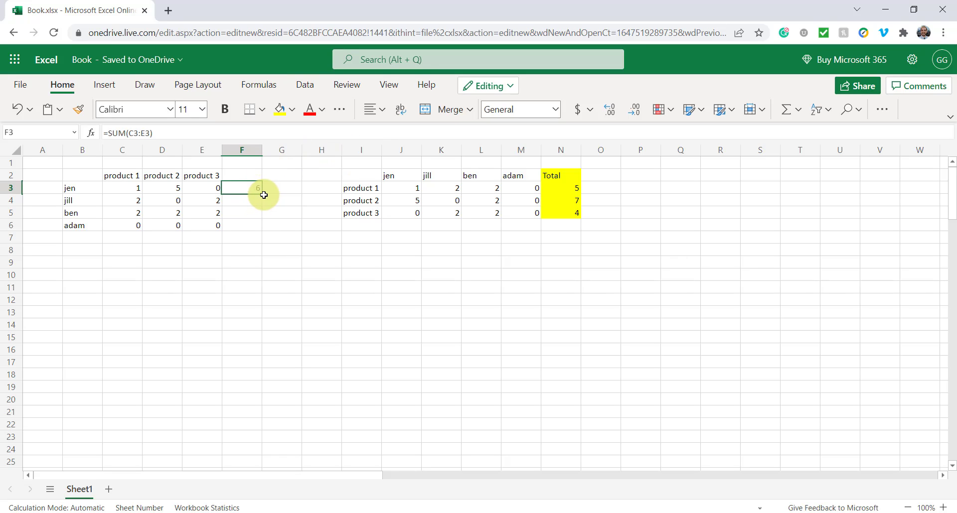
double_click(261, 194)
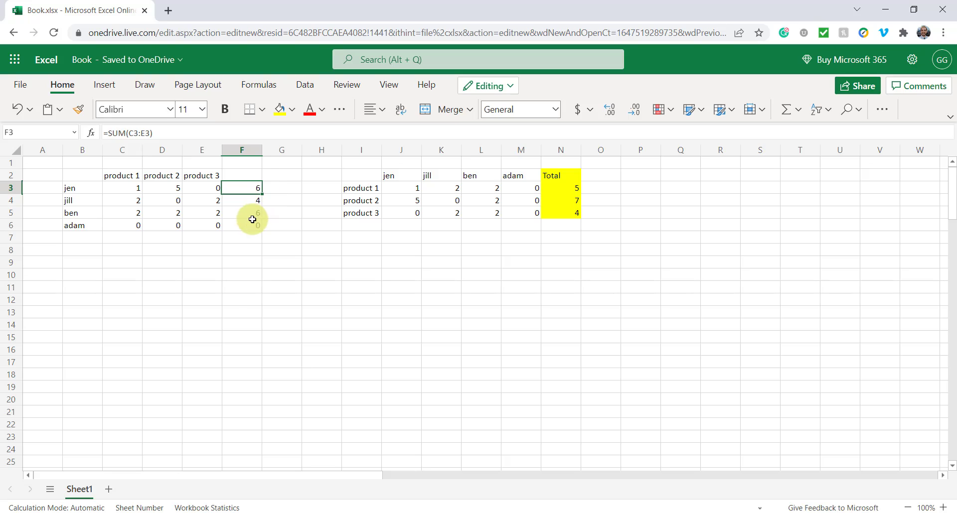
left_click(269, 224)
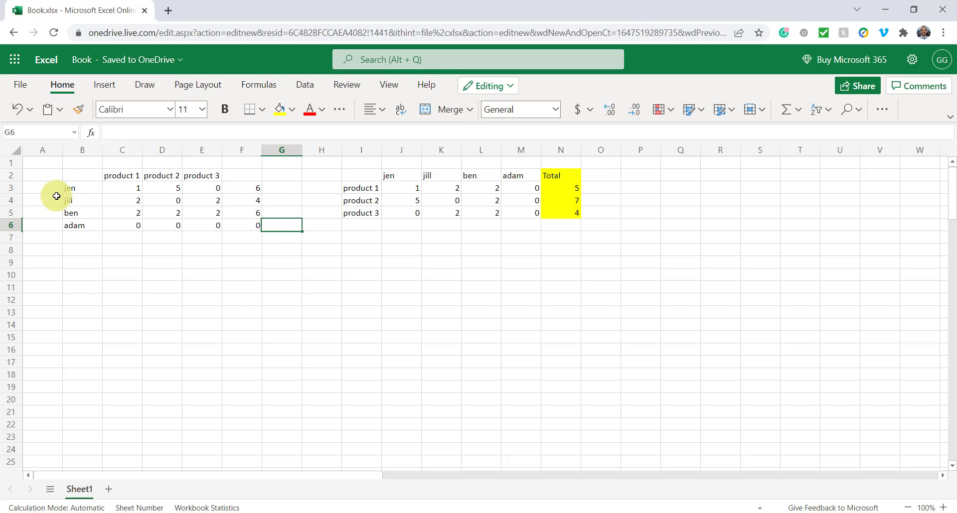
- Add the title Totals by Customer in cell D1 above the original table
left_click(70, 190)
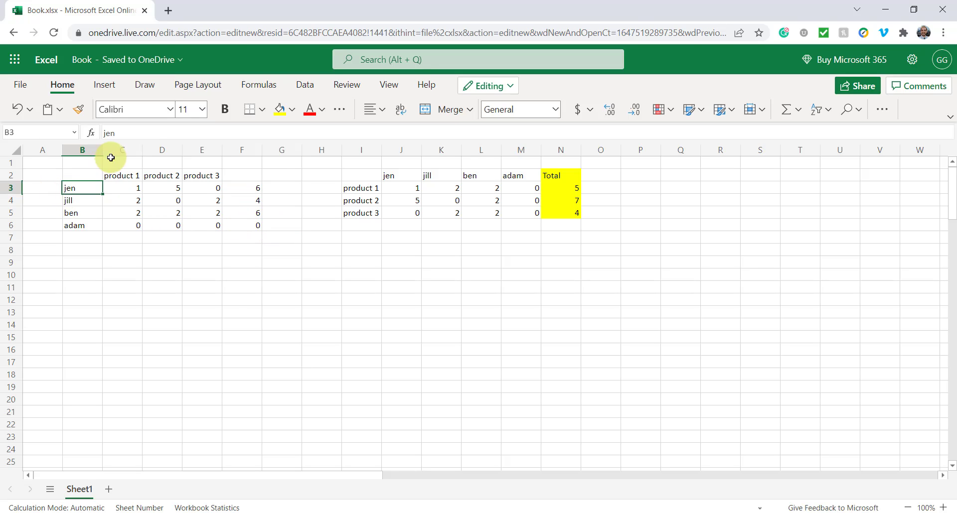
left_click(159, 164)
type("Total")
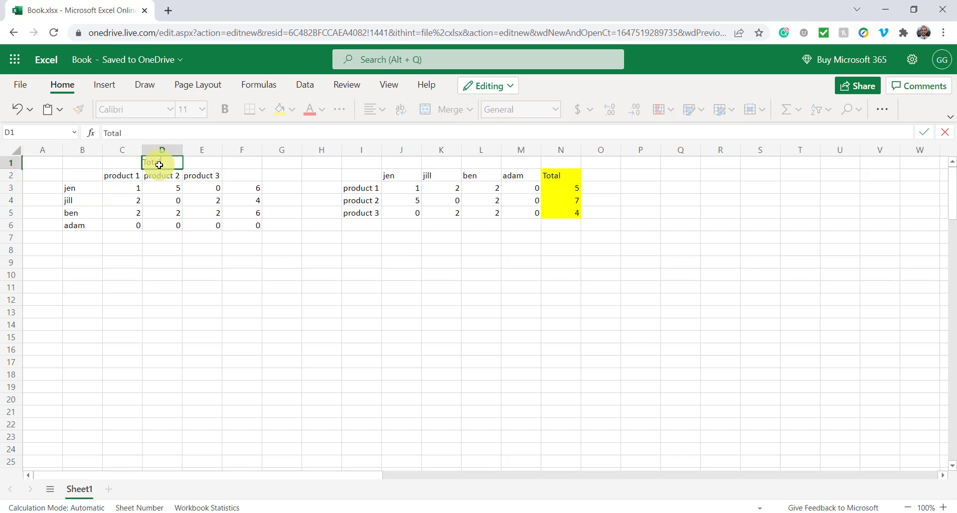
type("s by Customer")
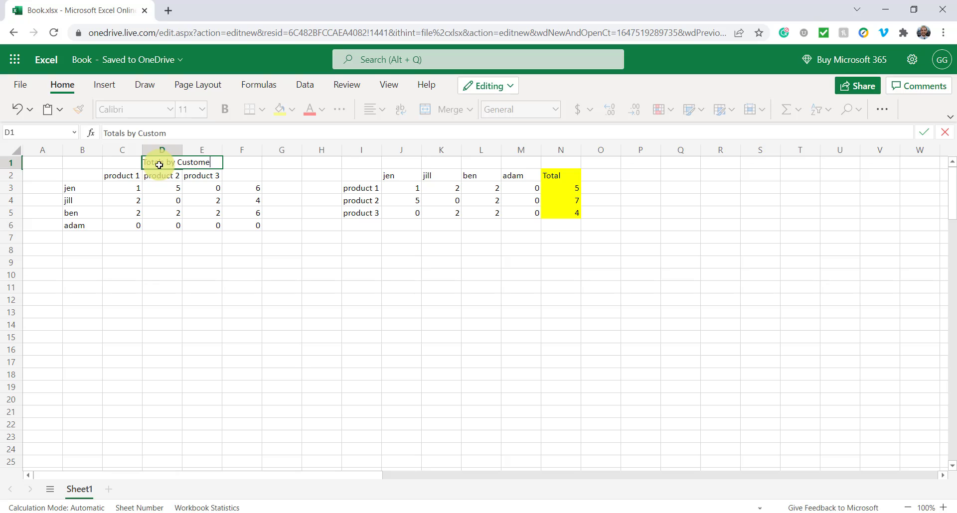
key("Tab")
- Add the title Totals by product in cell K1 above the transposed table
key("Tab")
key("Tab")
key("Tab")
key("Tab")
key("Tab")
key("Tab")
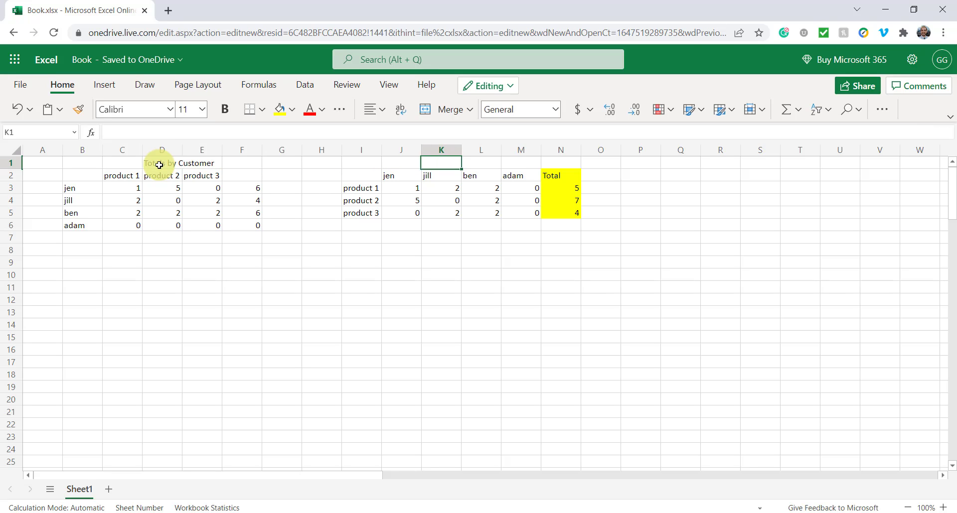
type("Total ")
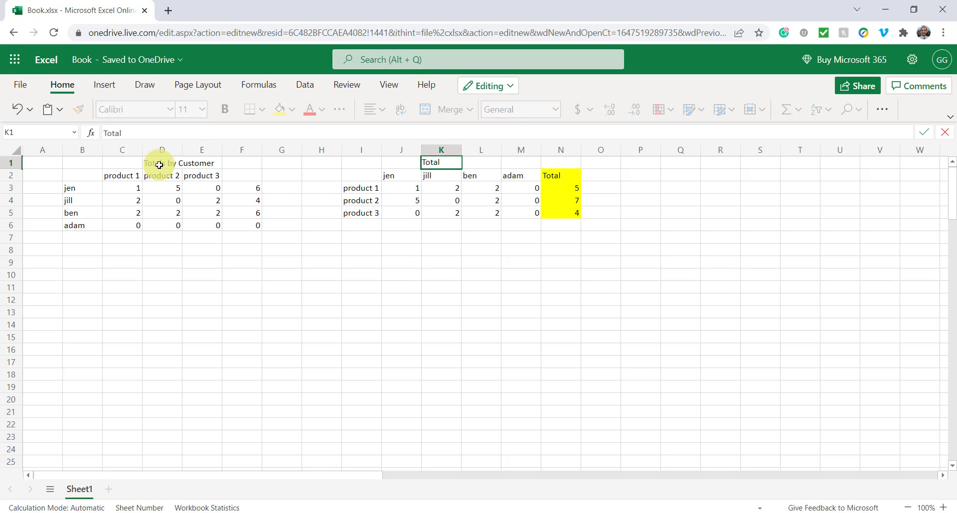
type("s by pro")
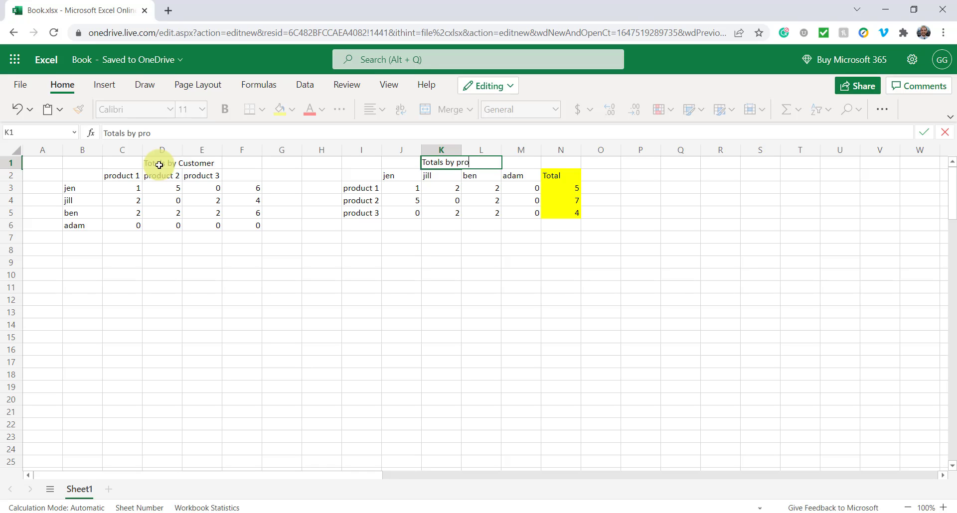
type("duct")
key("Return")
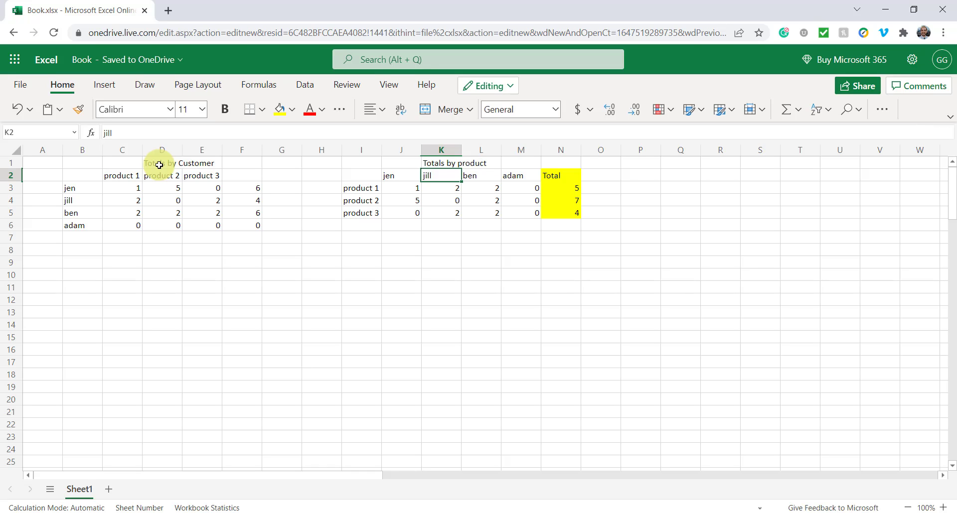
- Label the original table's sum column Total in F2 and fill F2 to F6 with yellow
left_click(251, 174)
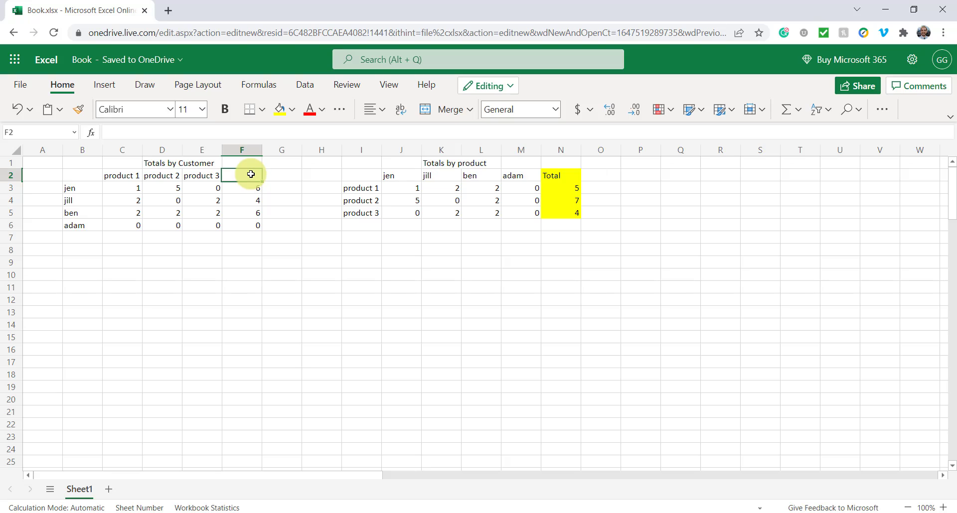
type("Total")
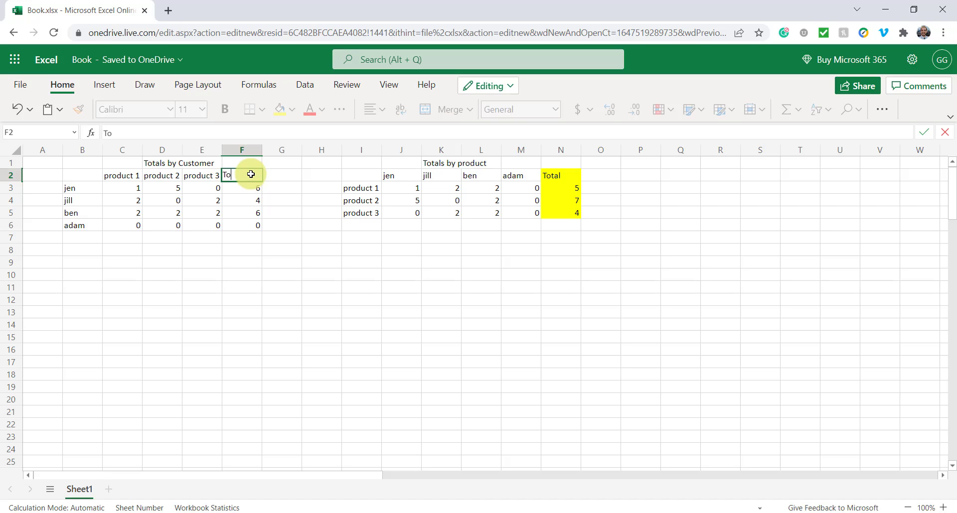
left_click(280, 179)
left_click_drag(255, 177, 253, 220)
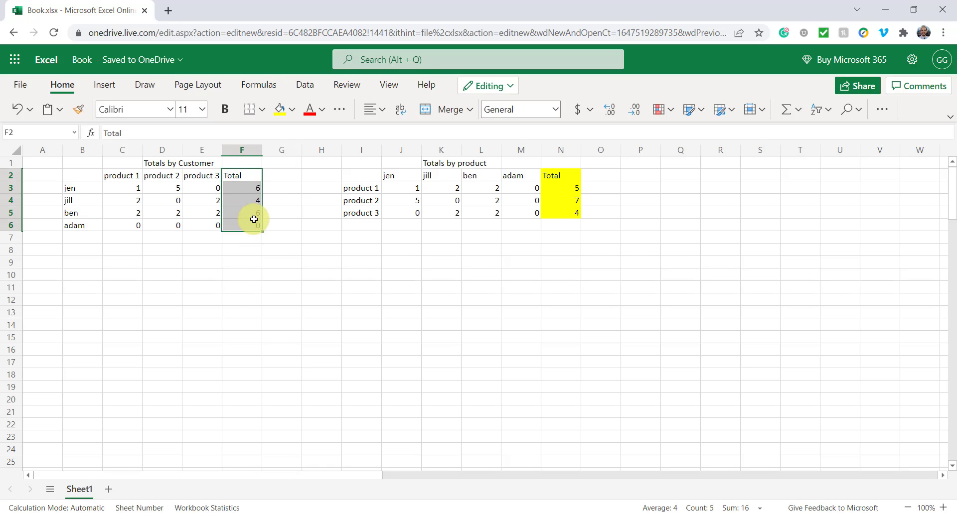
left_click(280, 109)
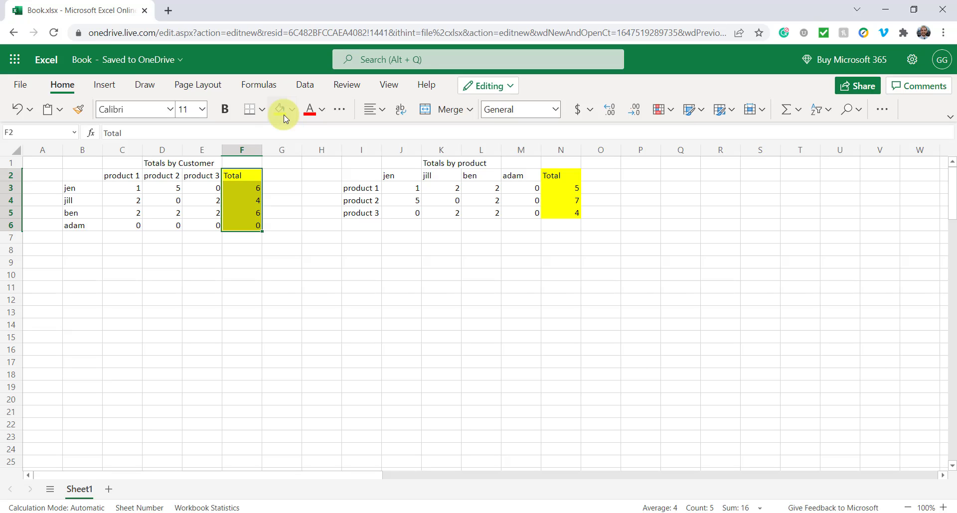
left_click(319, 237)
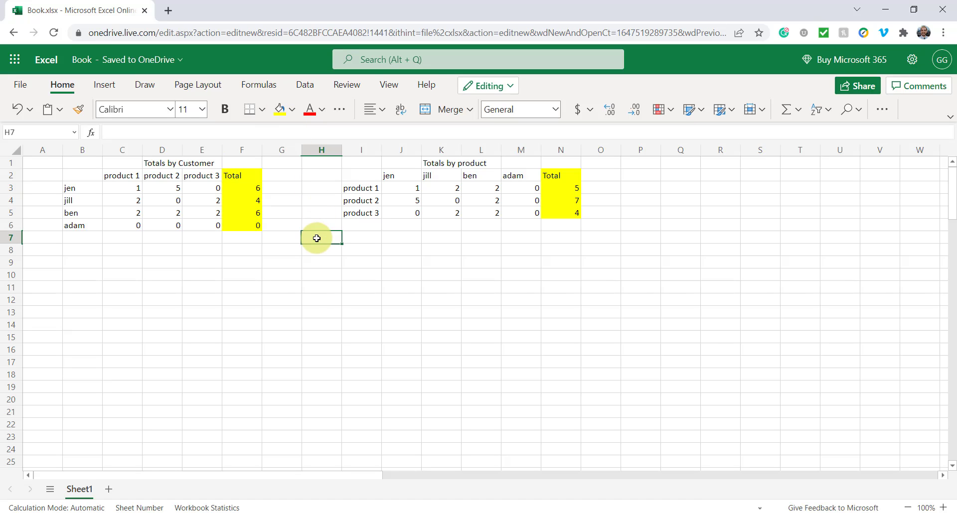